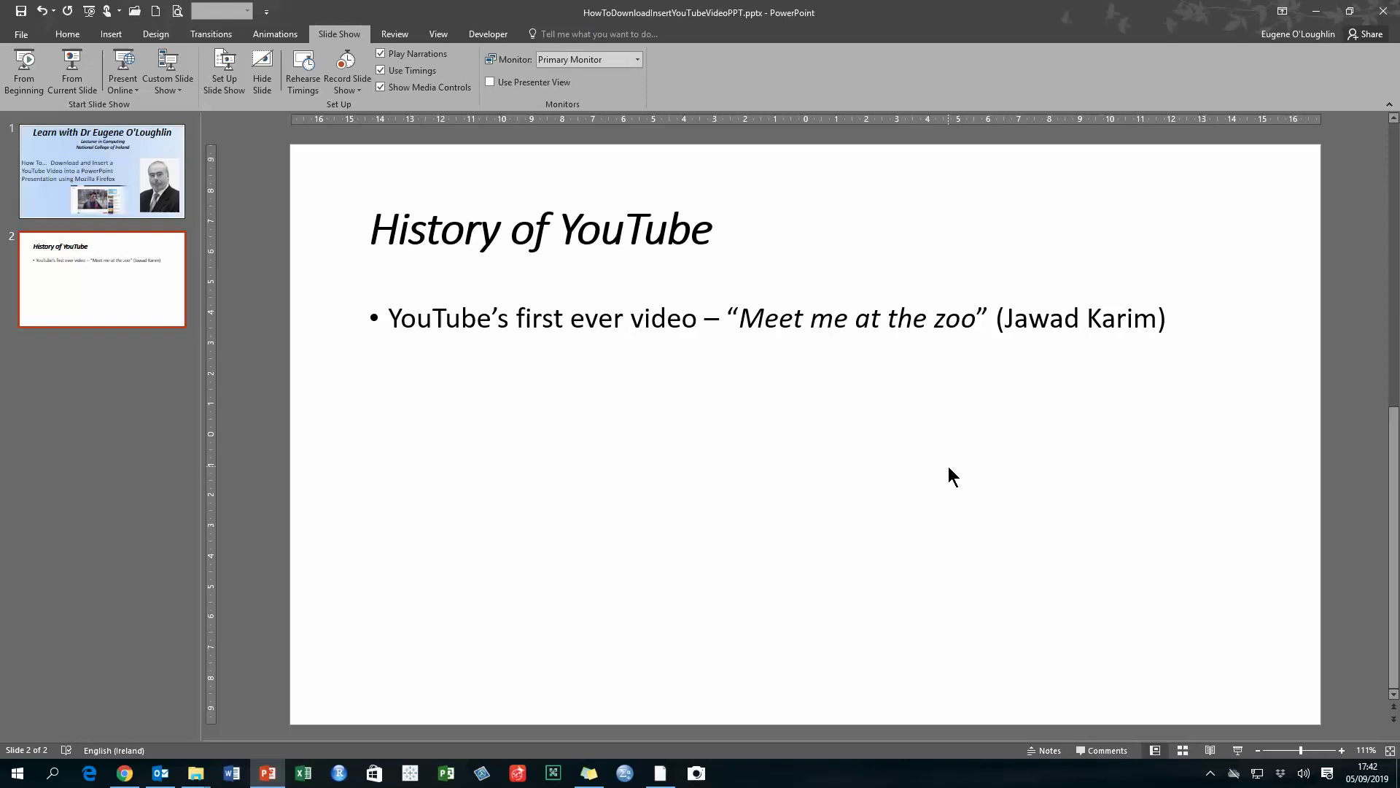
Step: Leave the History of YouTube slide and switch to the Firefox window from the taskbar
left_click(654, 776)
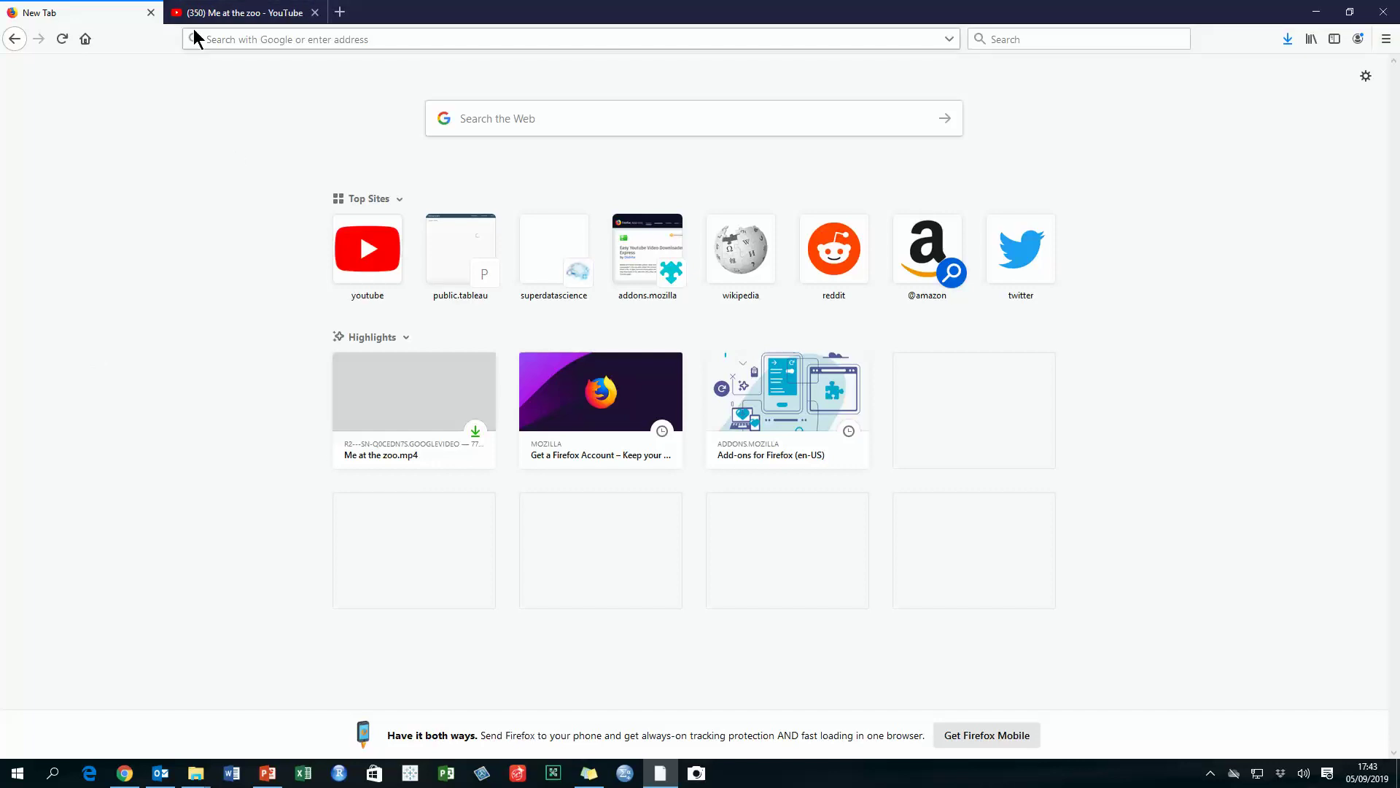
Step: Bring up the 'Me at the zoo' YouTube tab and scroll over its video page
left_click(250, 13)
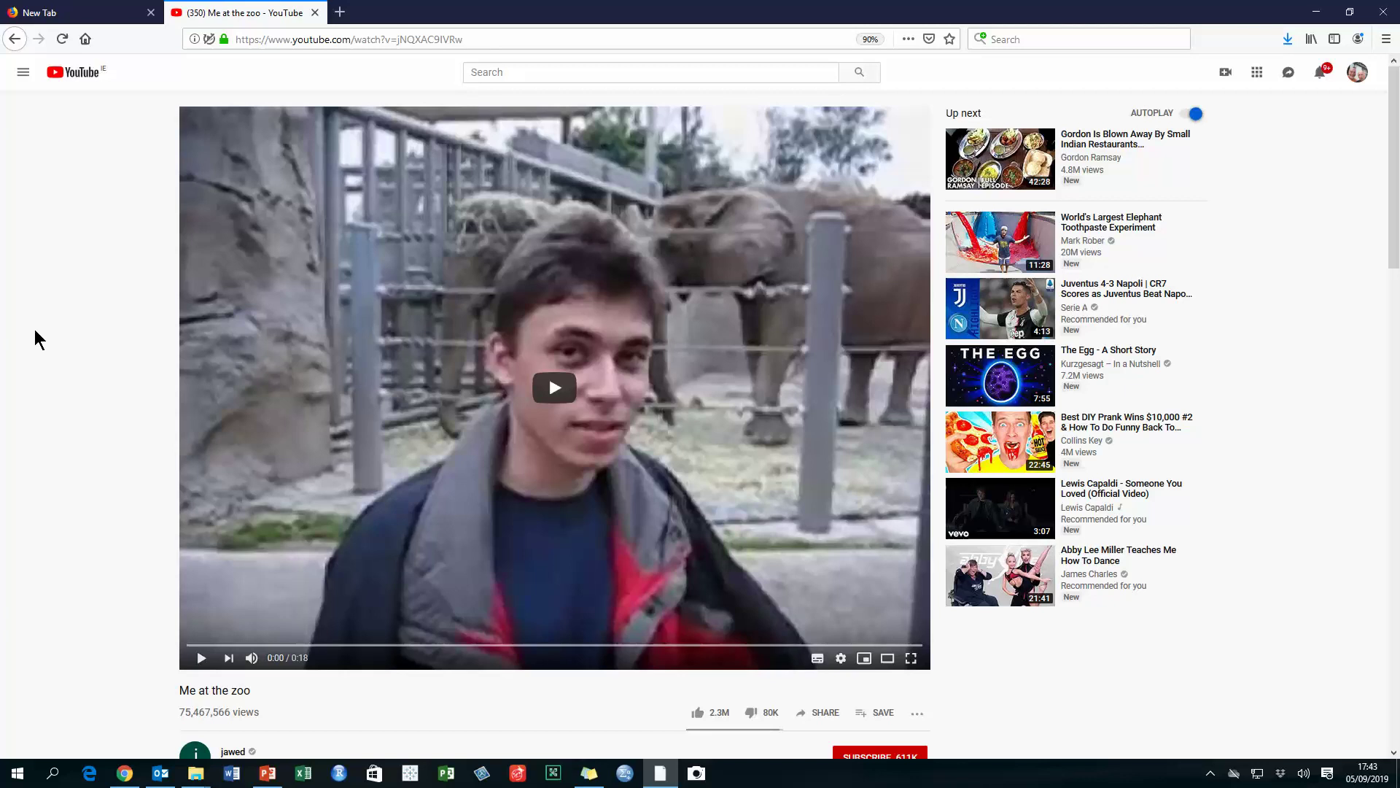
scroll(122, 310, "down", 3)
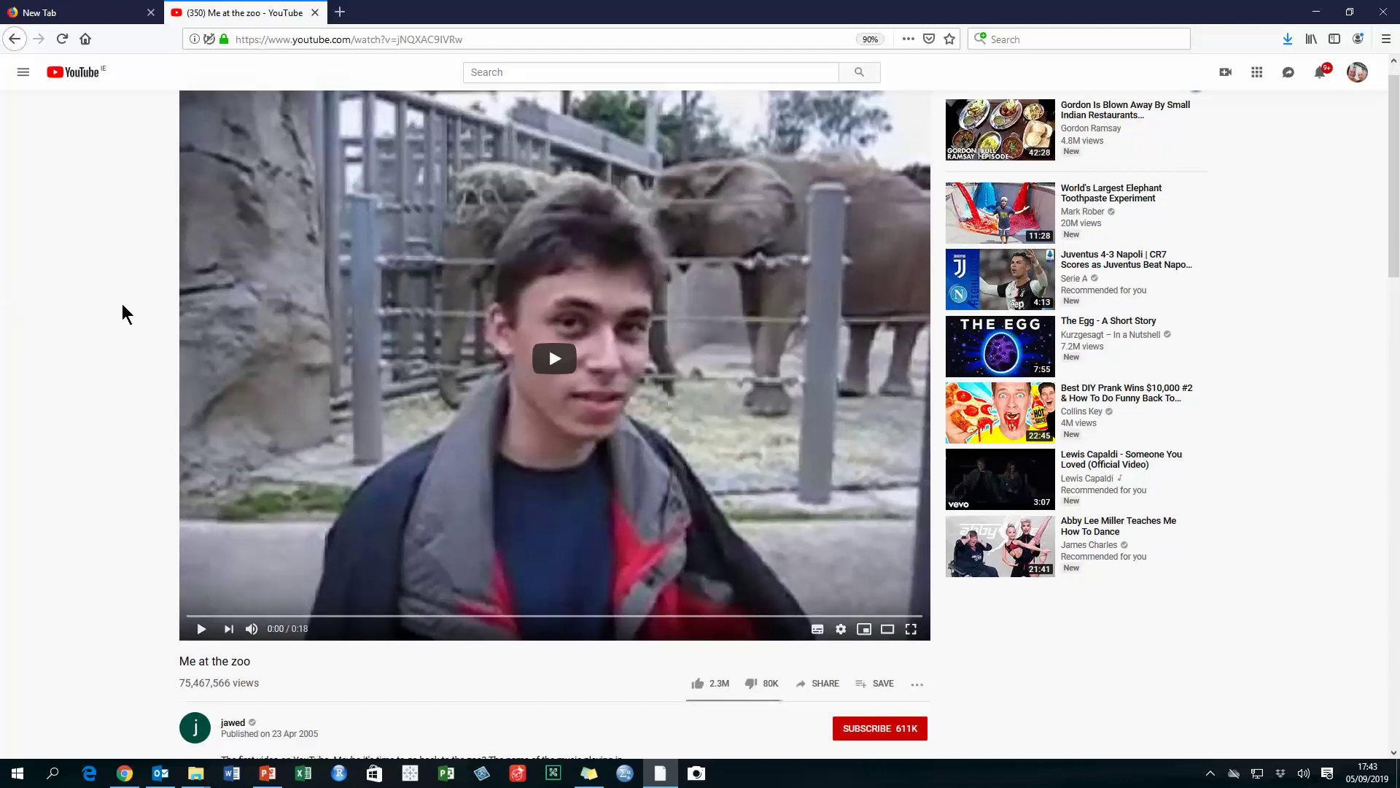
scroll(121, 306, "up", 4)
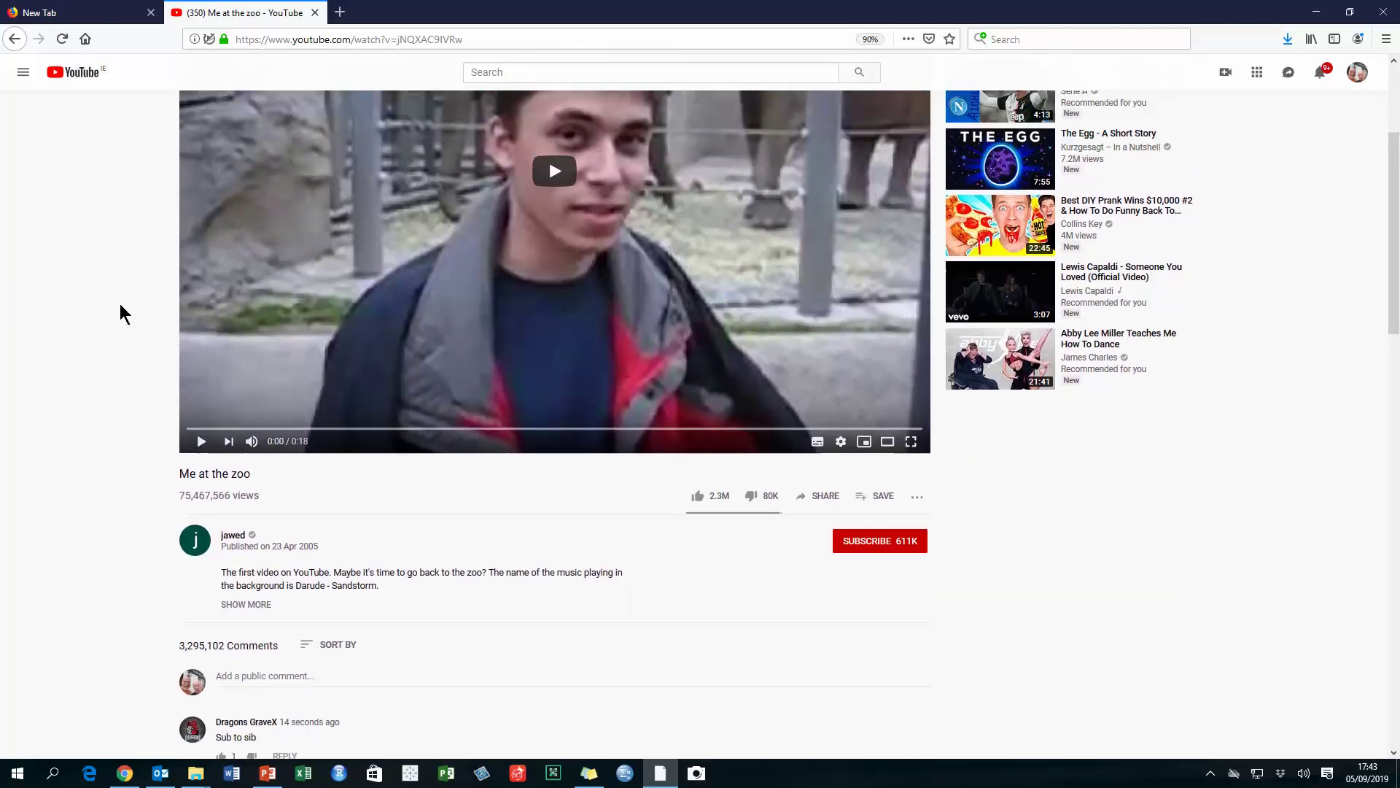
scroll(119, 305, "down", 3)
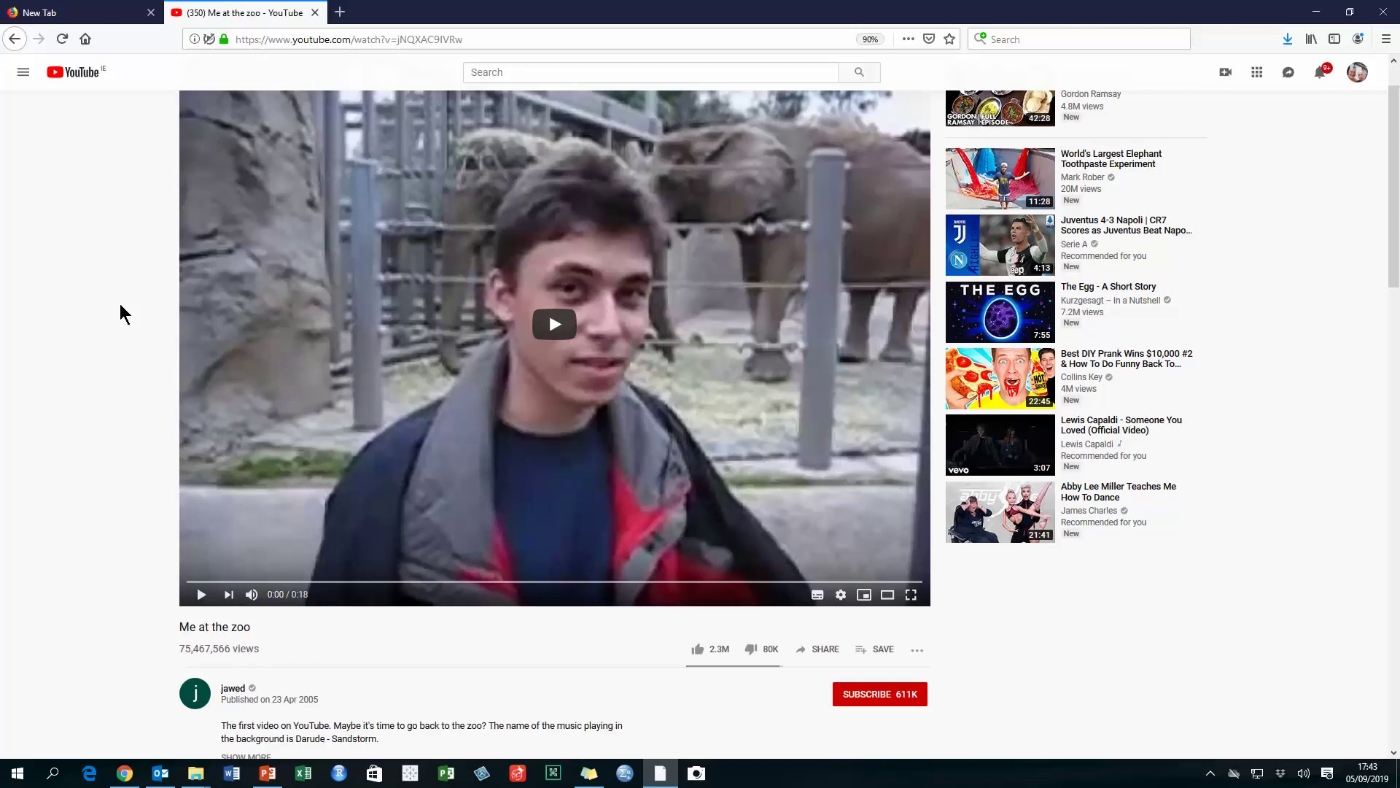
scroll(119, 314, "up", 2)
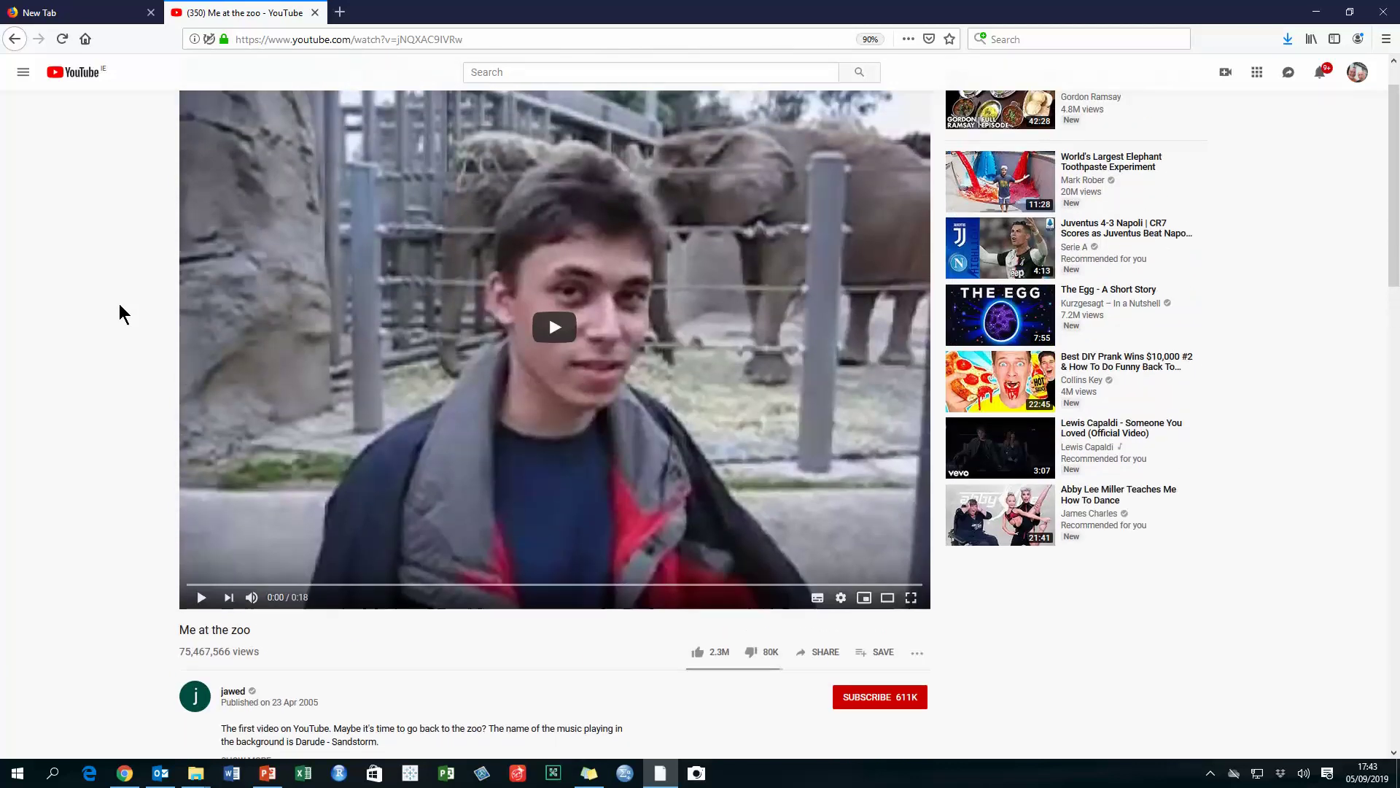
scroll(120, 313, "up", 1)
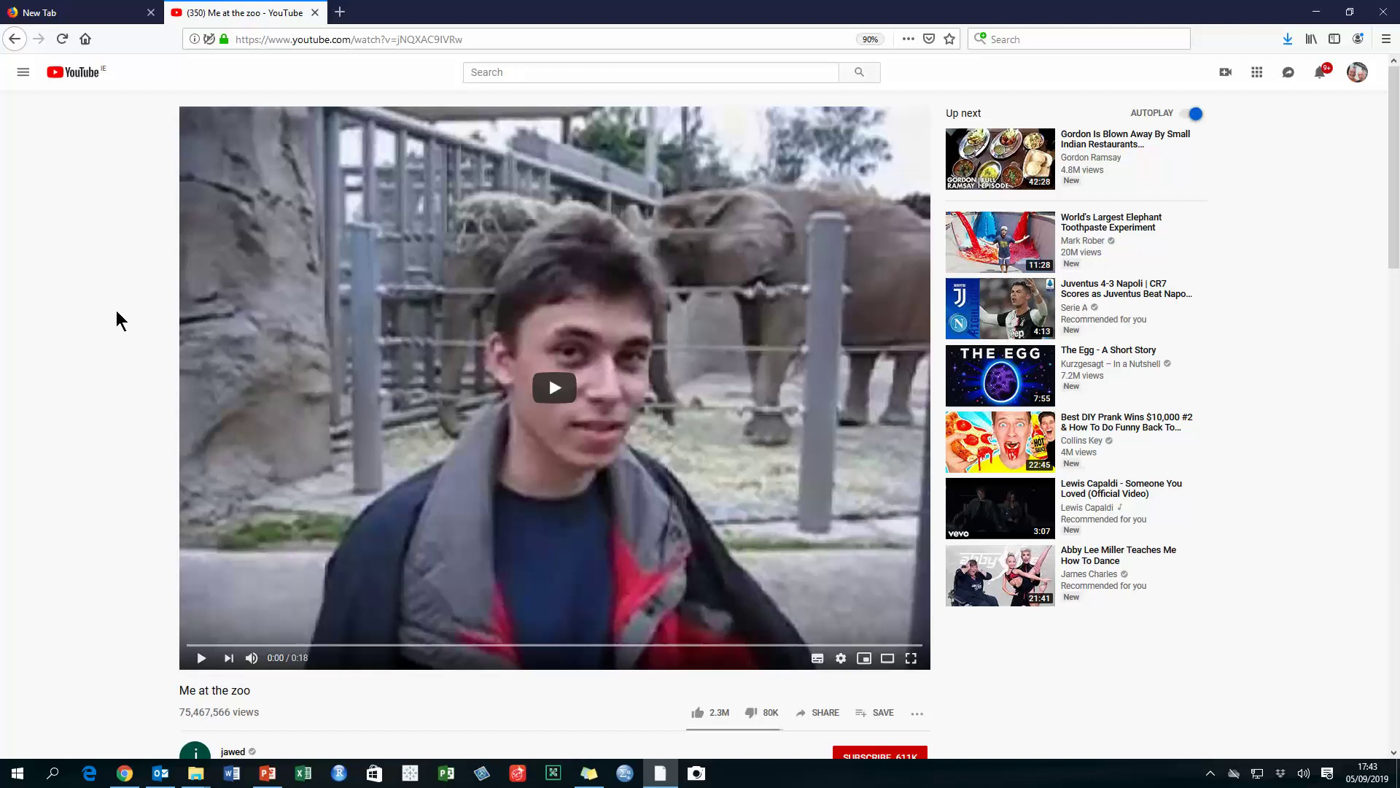
scroll(120, 315, "down", 1)
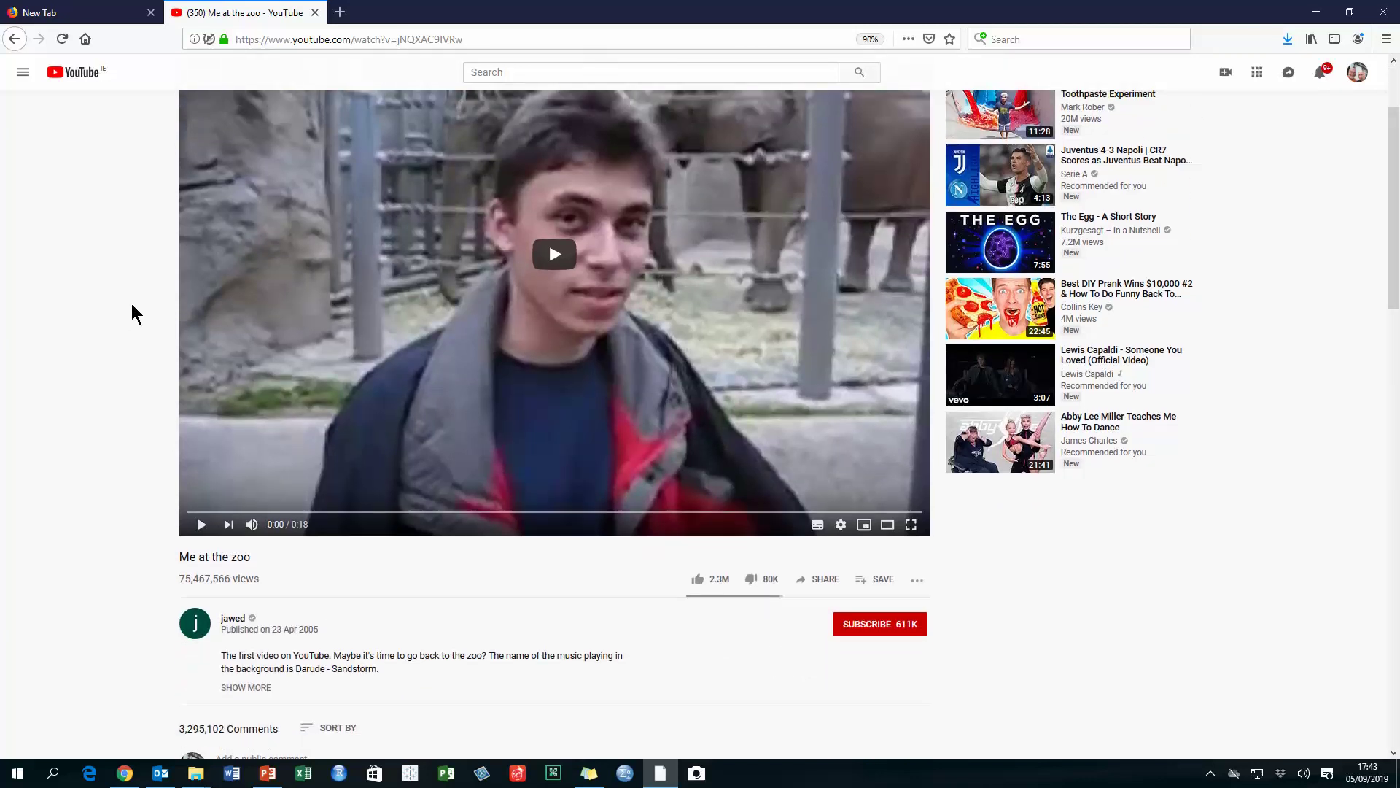
scroll(132, 314, "up", 1)
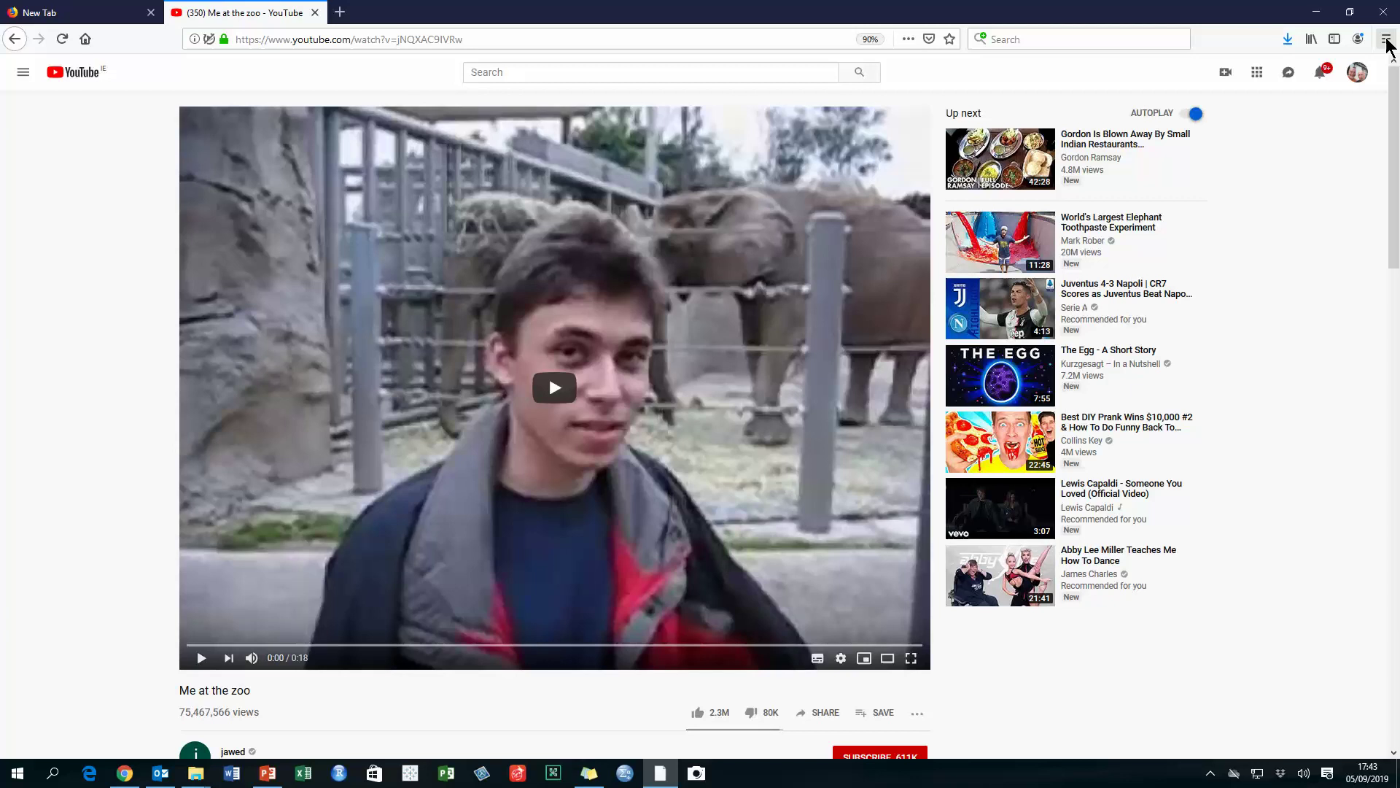
Step: Search the Firefox add-ons site for 'easy youtube download' extensions
left_click(1386, 41)
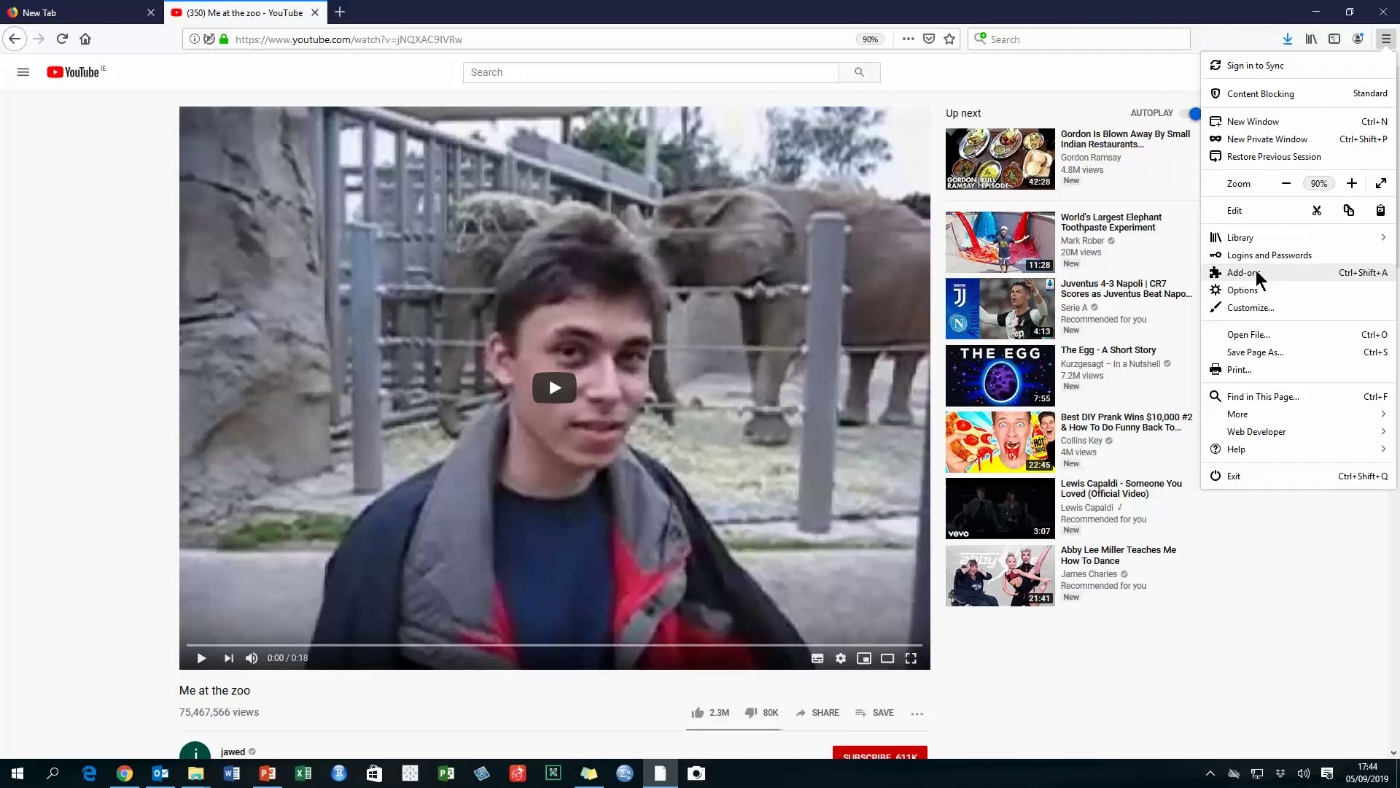
left_click(1258, 275)
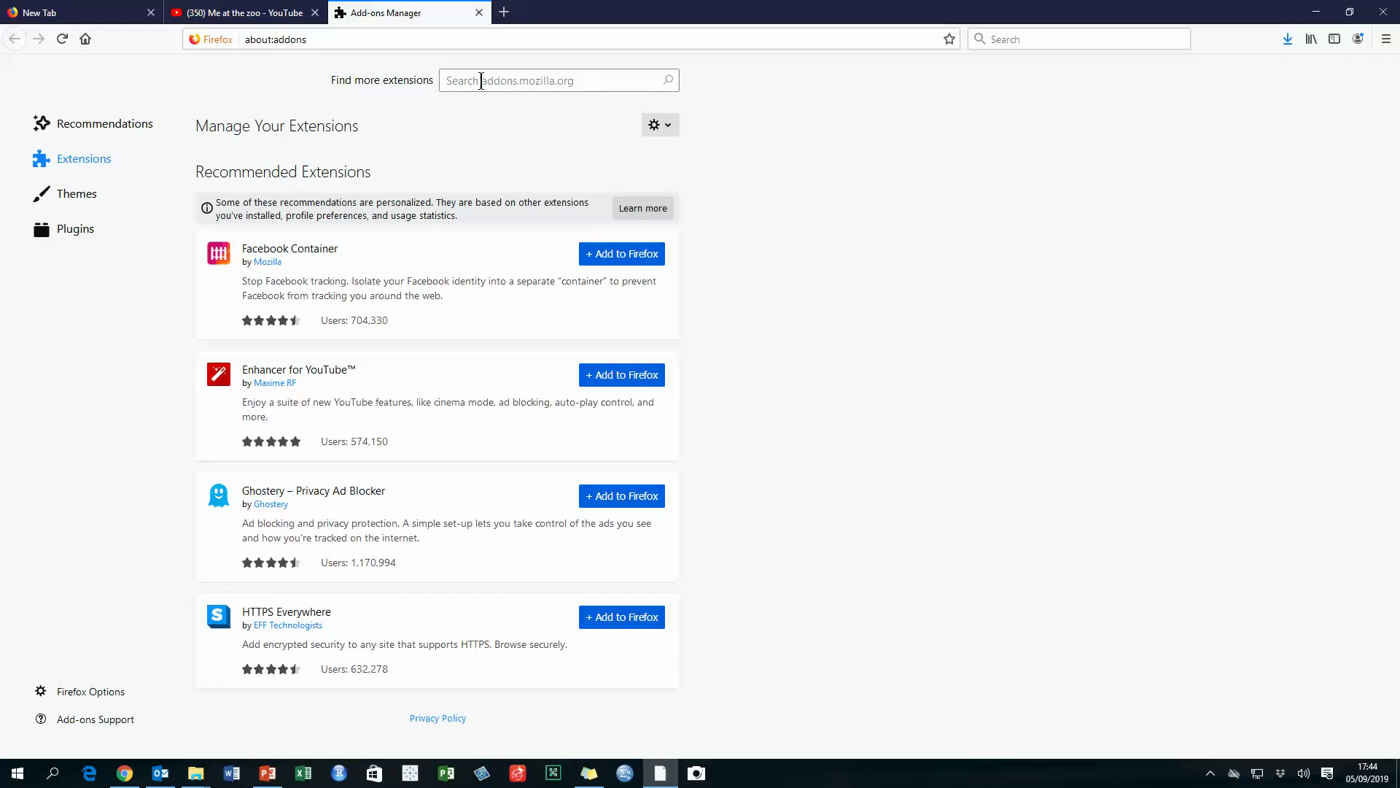
left_click(476, 81)
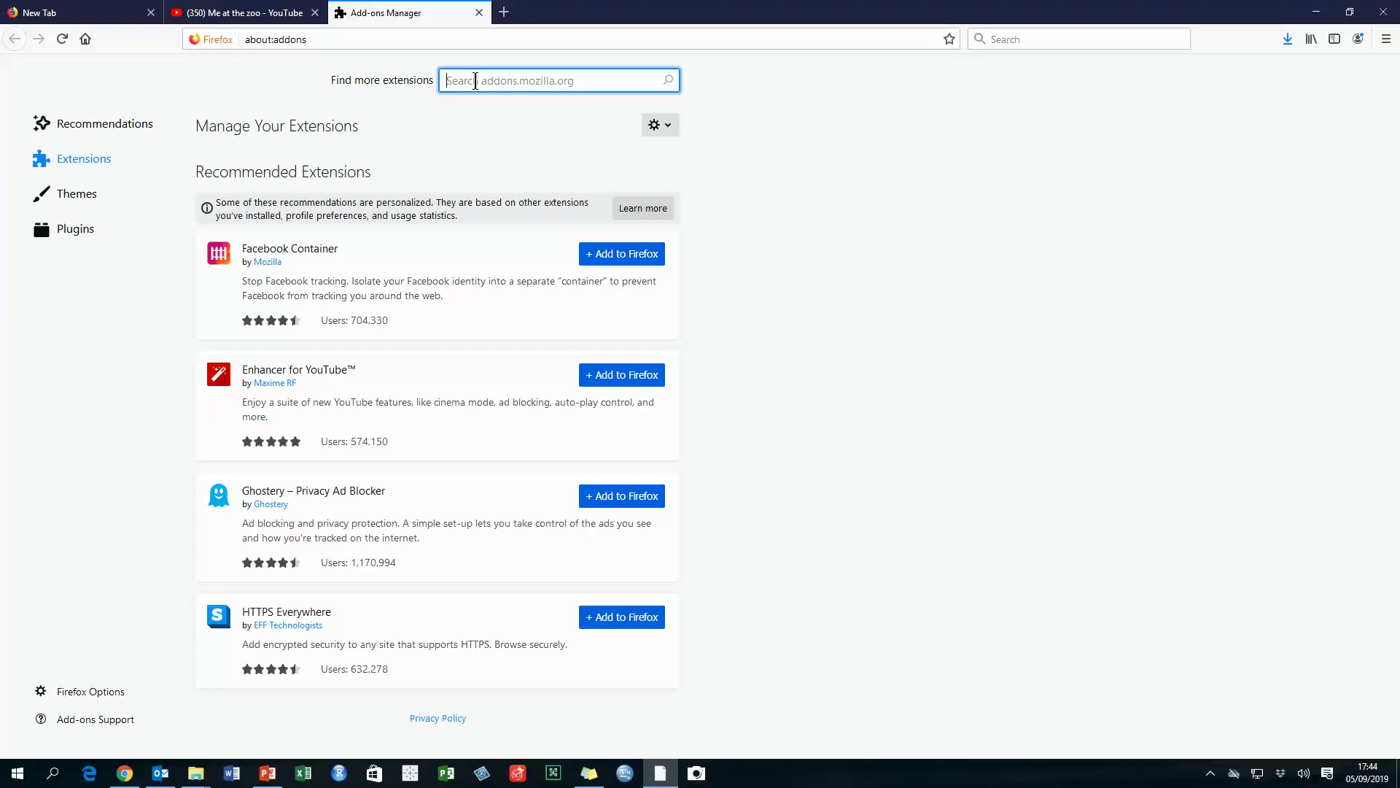
type("e")
type("as")
type("y ")
type("you")
type("tube downl")
type("a")
key("BackSpace")
key("BackSpace")
type("d")
left_click(668, 80)
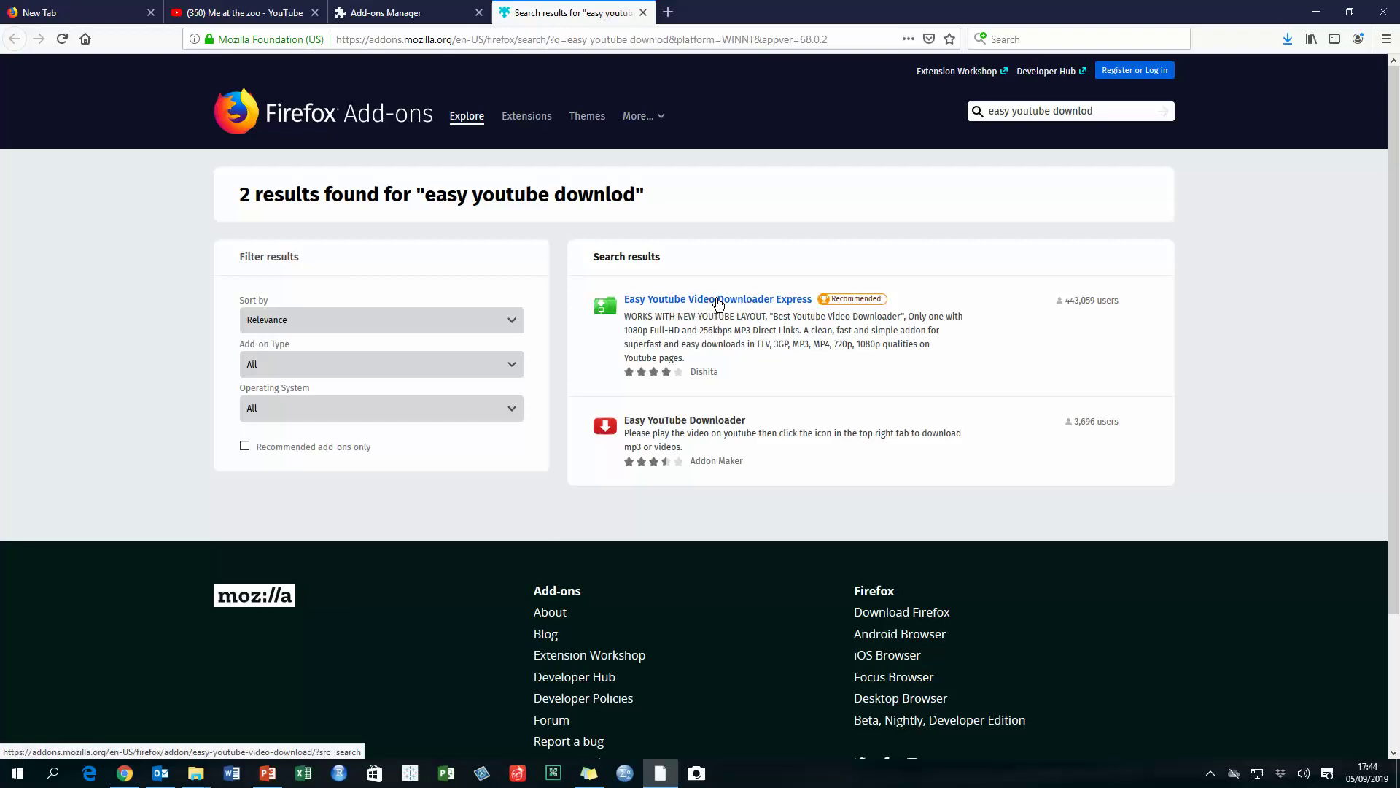
Step: Install Easy Youtube Video Downloader Express, approving its permission request and dismissing the notice
left_click(716, 299)
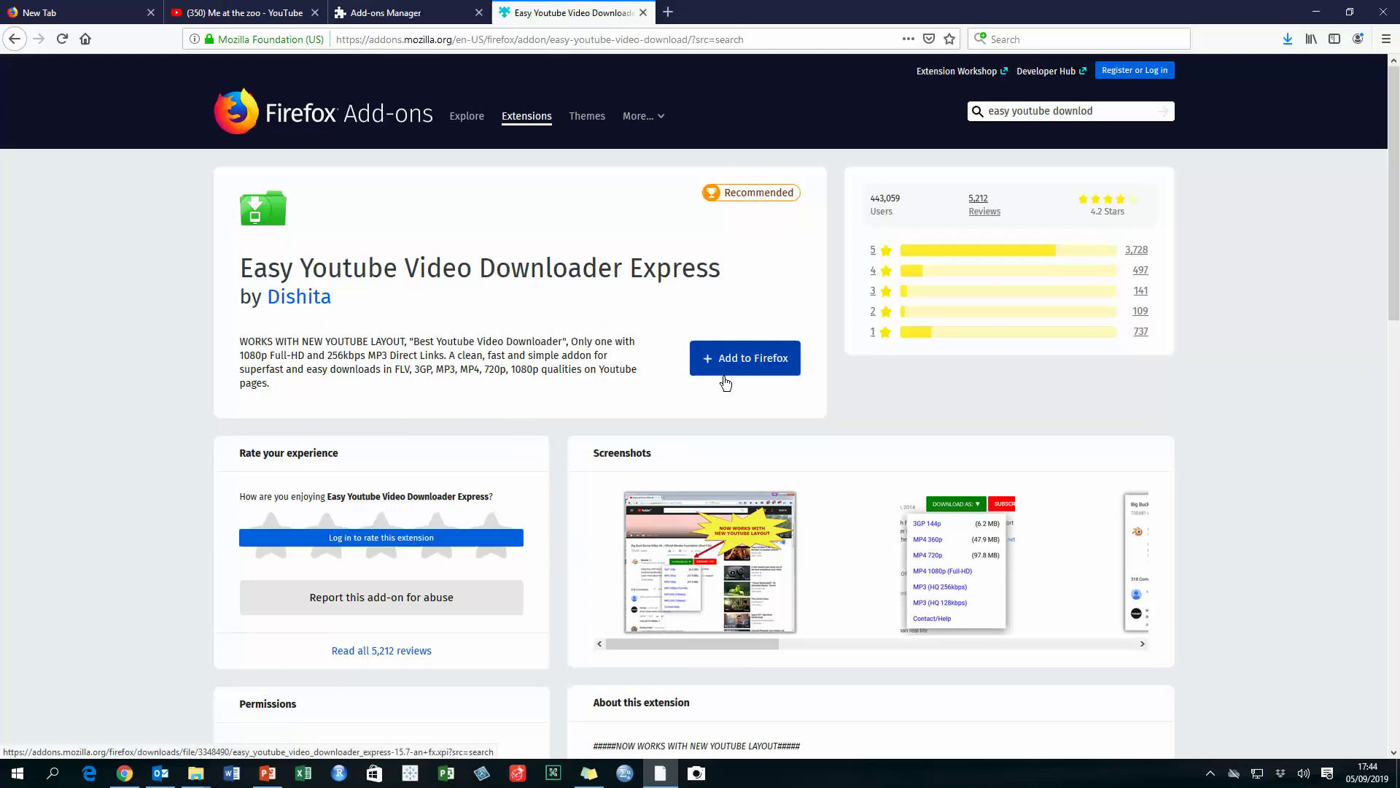
left_click(739, 362)
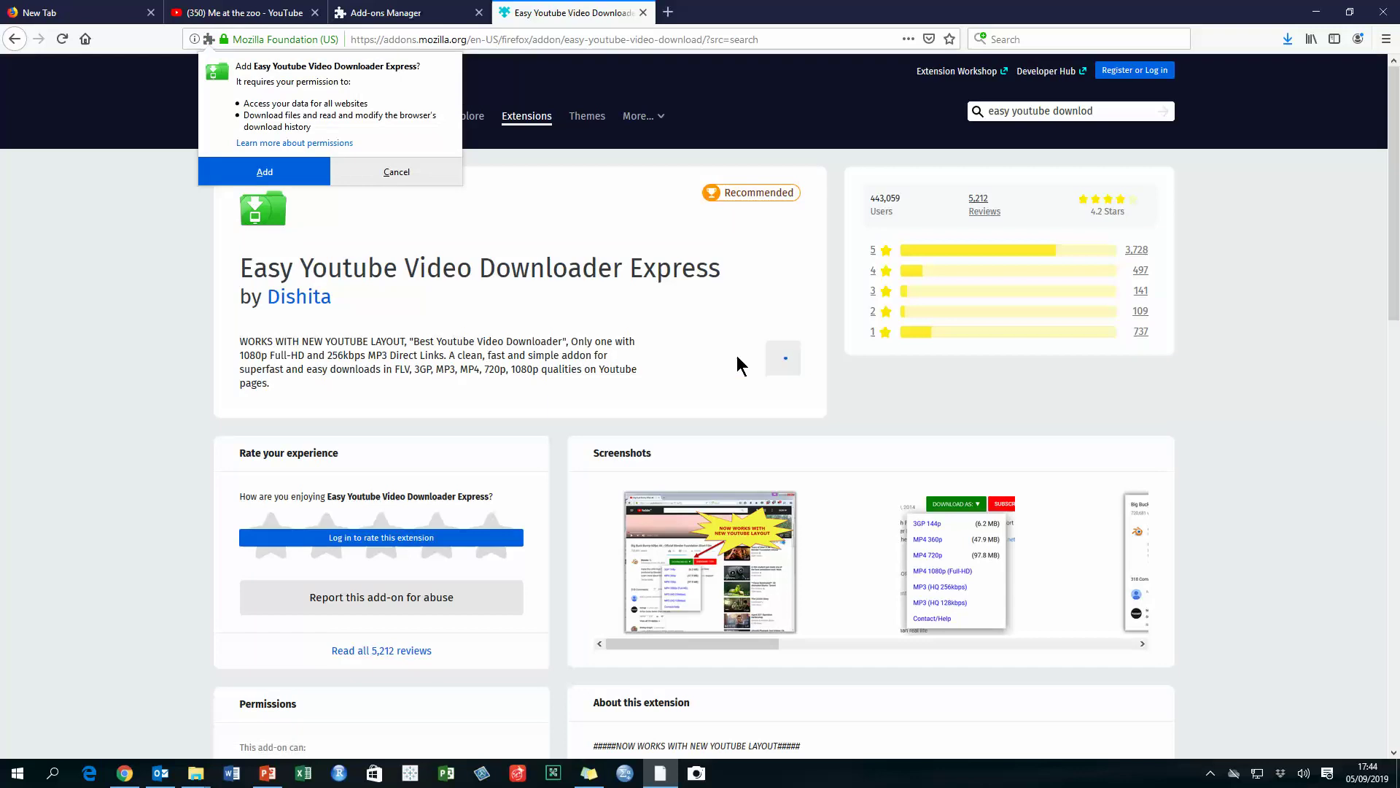
left_click(264, 173)
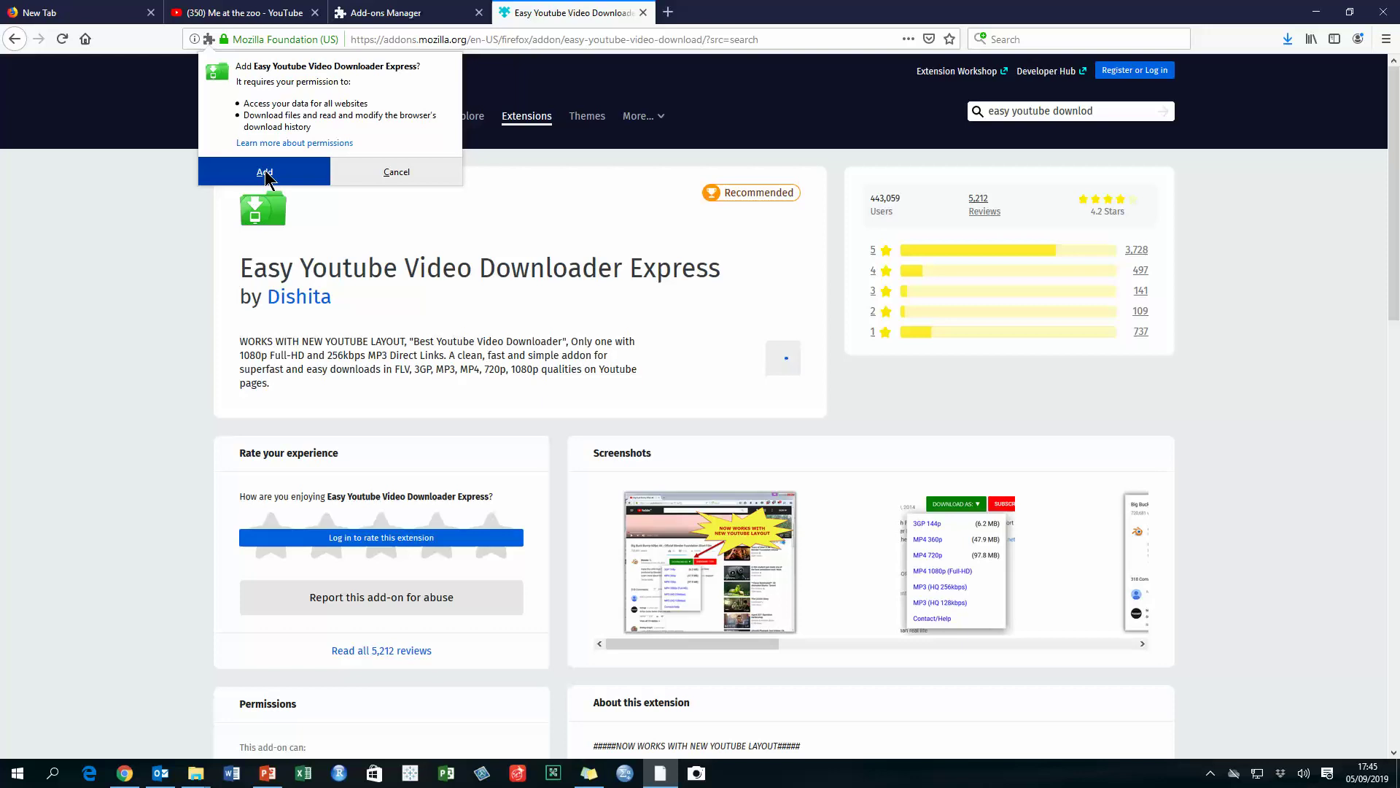
left_click(264, 173)
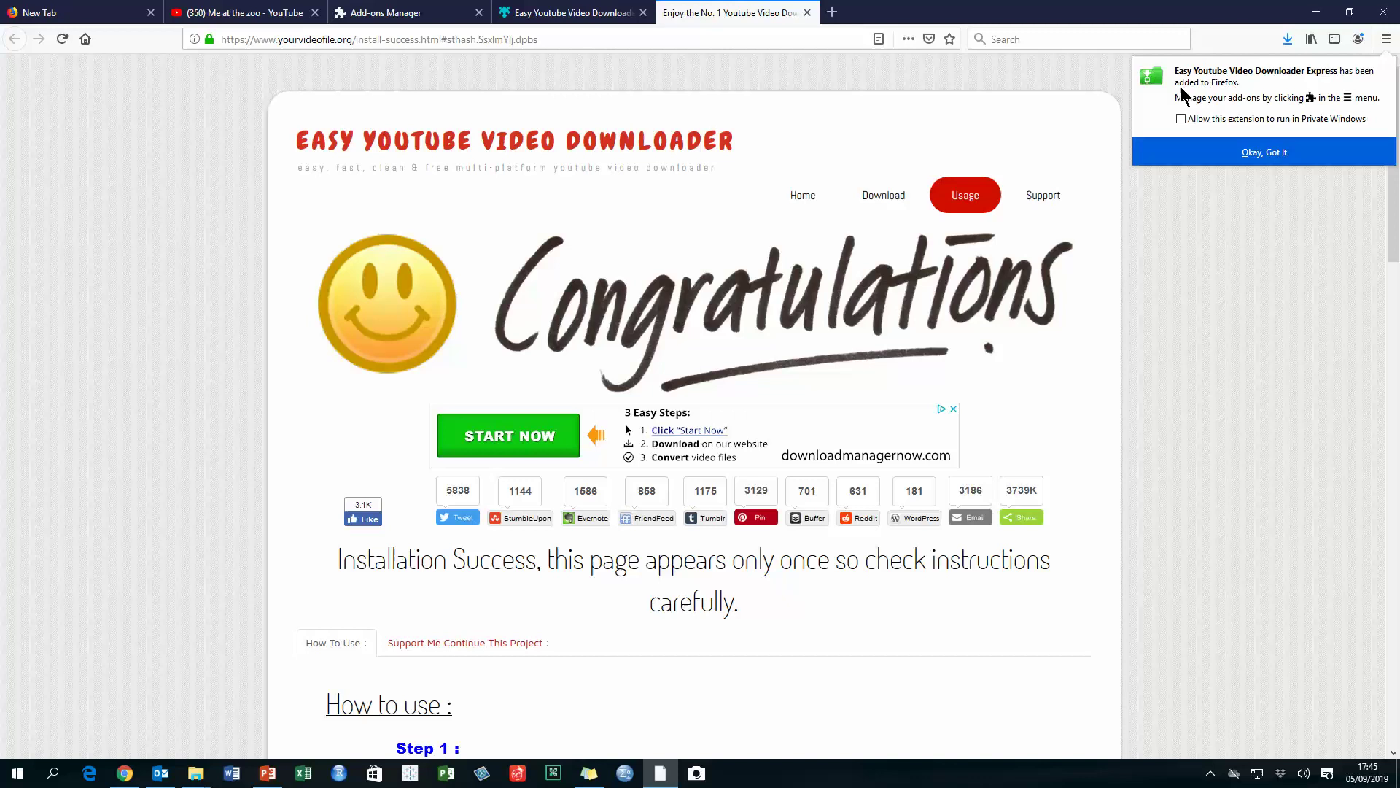
left_click(1254, 152)
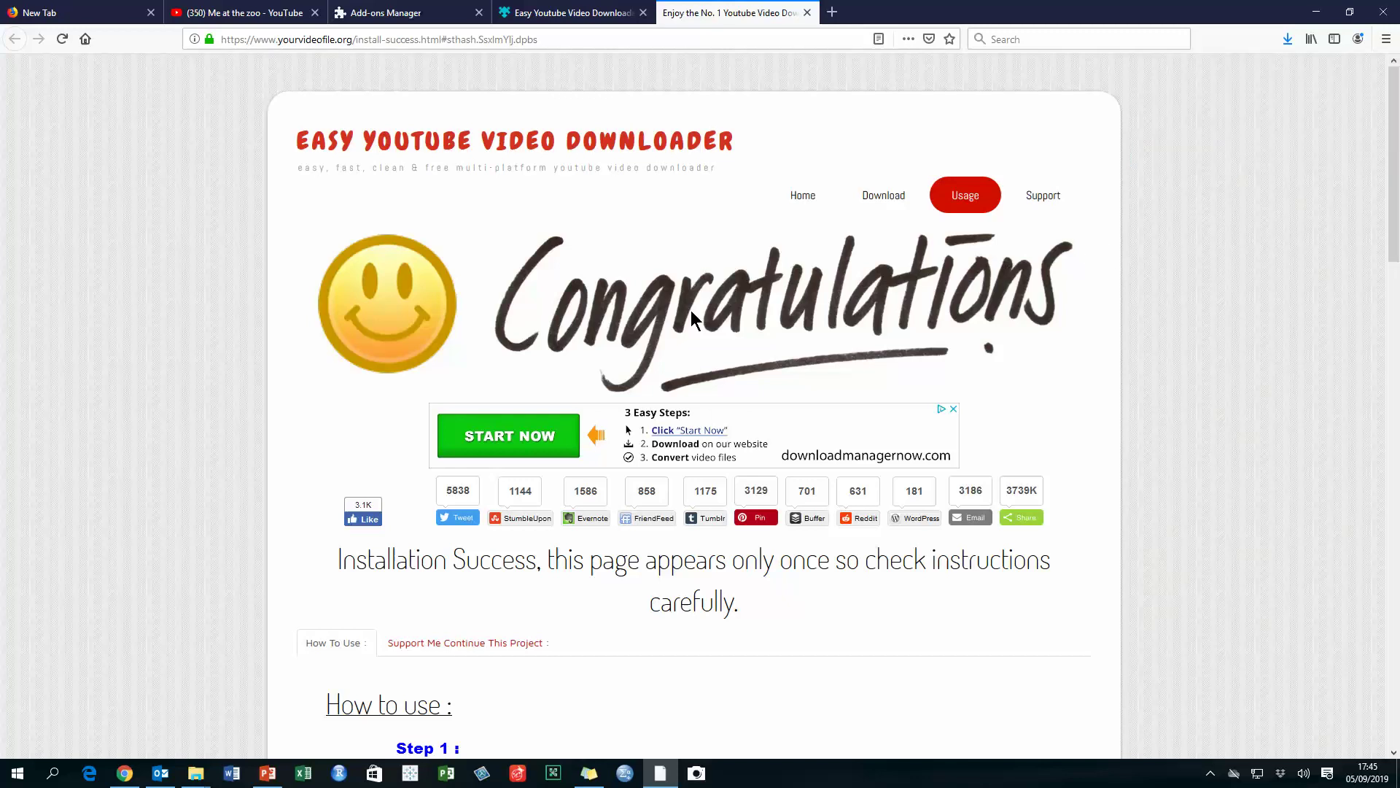
Step: Scroll through the extension's installation-success page to review its usage steps
scroll(690, 309, "down", 2)
scroll(690, 309, "down", 3)
scroll(690, 309, "down", 2)
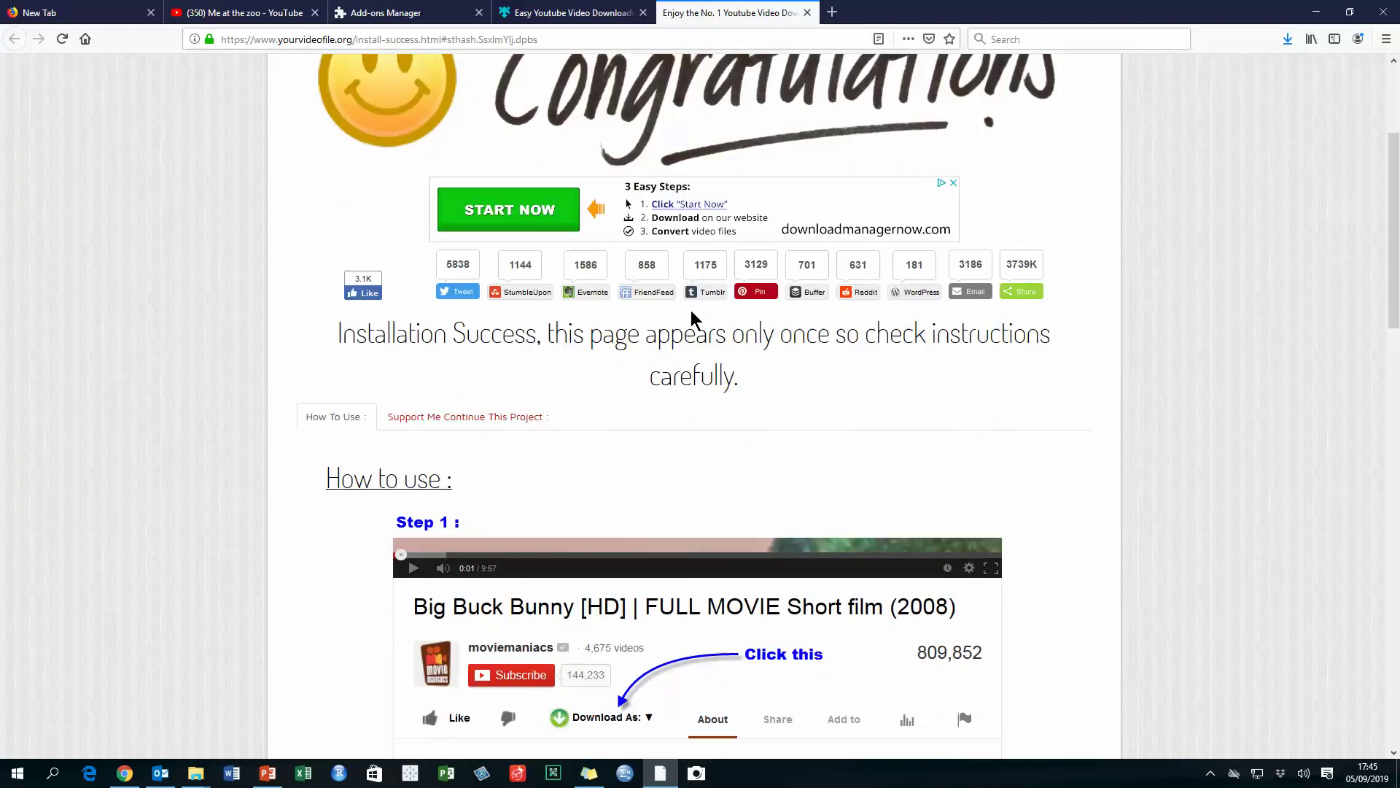
scroll(691, 320, "down", 6)
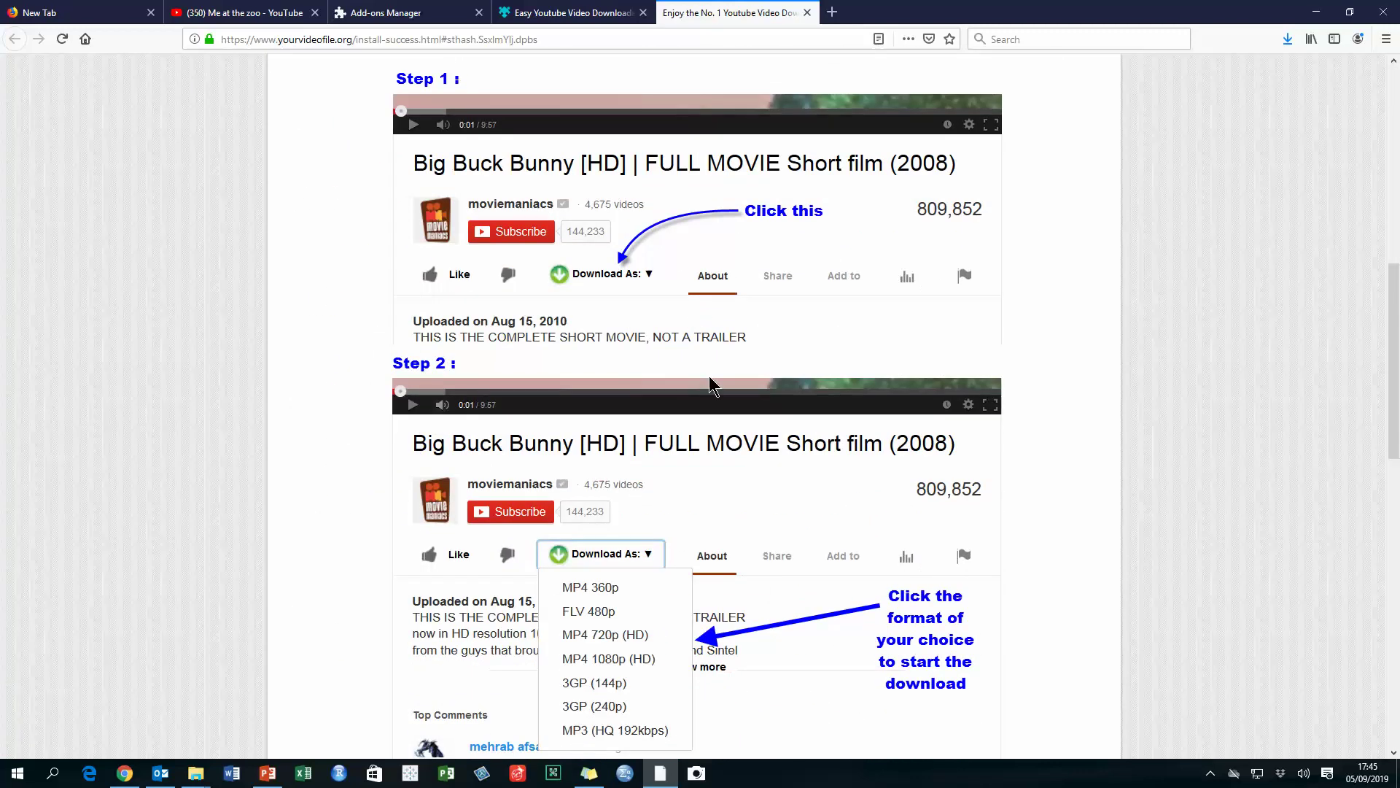
scroll(709, 381, "up", 3)
scroll(709, 380, "up", 4)
scroll(709, 379, "up", 1)
scroll(709, 379, "up", 1)
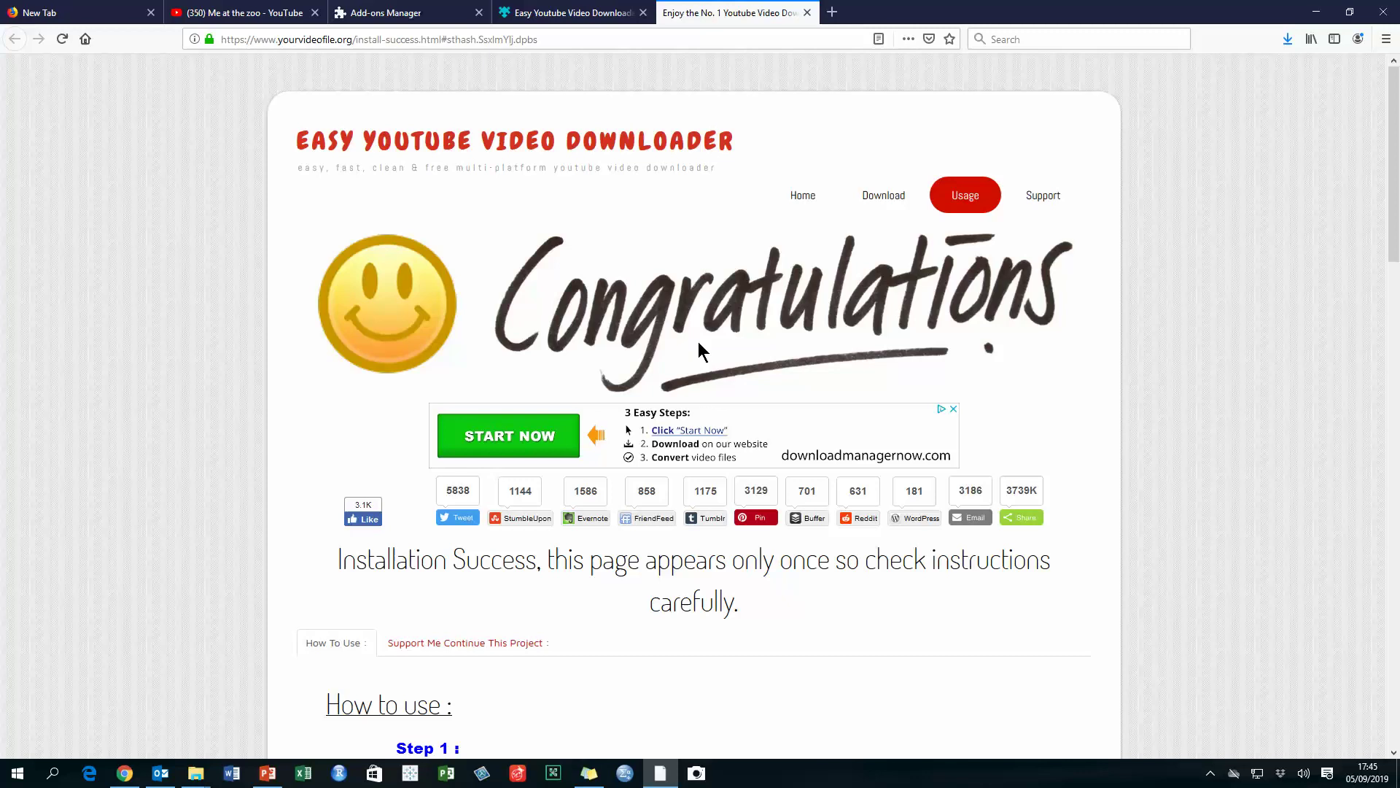
Step: Return to 'Me at the zoo' and reveal the Download As formats: MP4 360p, WebM 360p, MP3
left_click(244, 13)
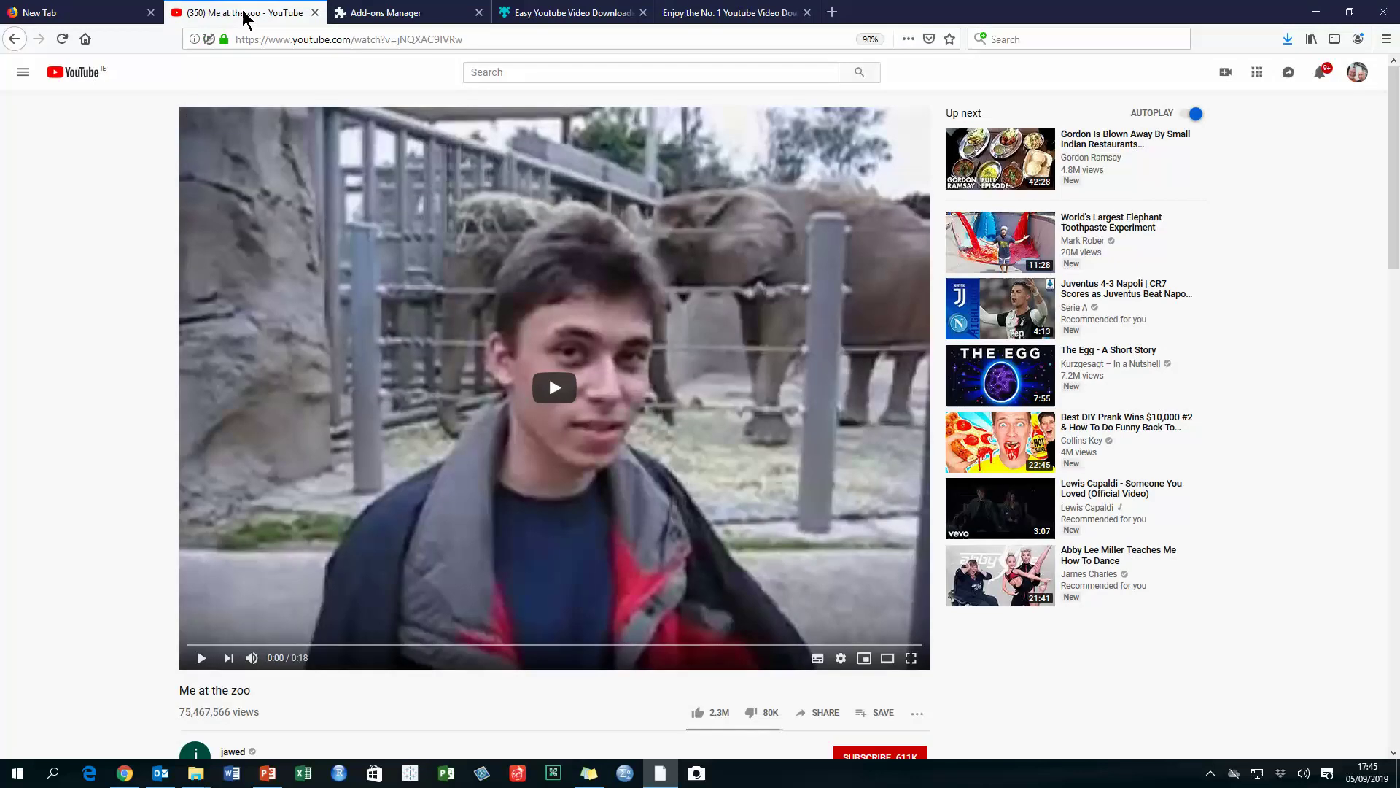
scroll(710, 468, "down", 2)
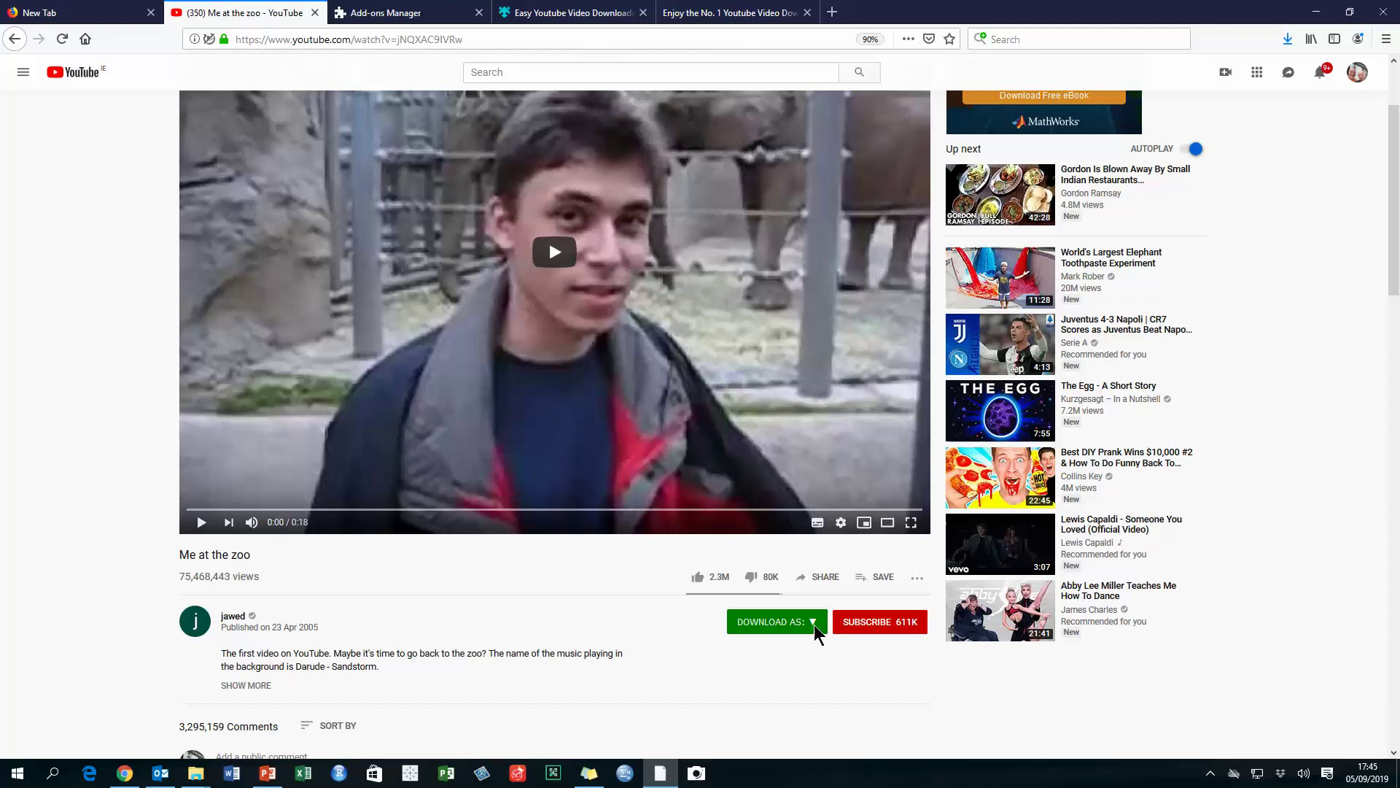
left_click(814, 624)
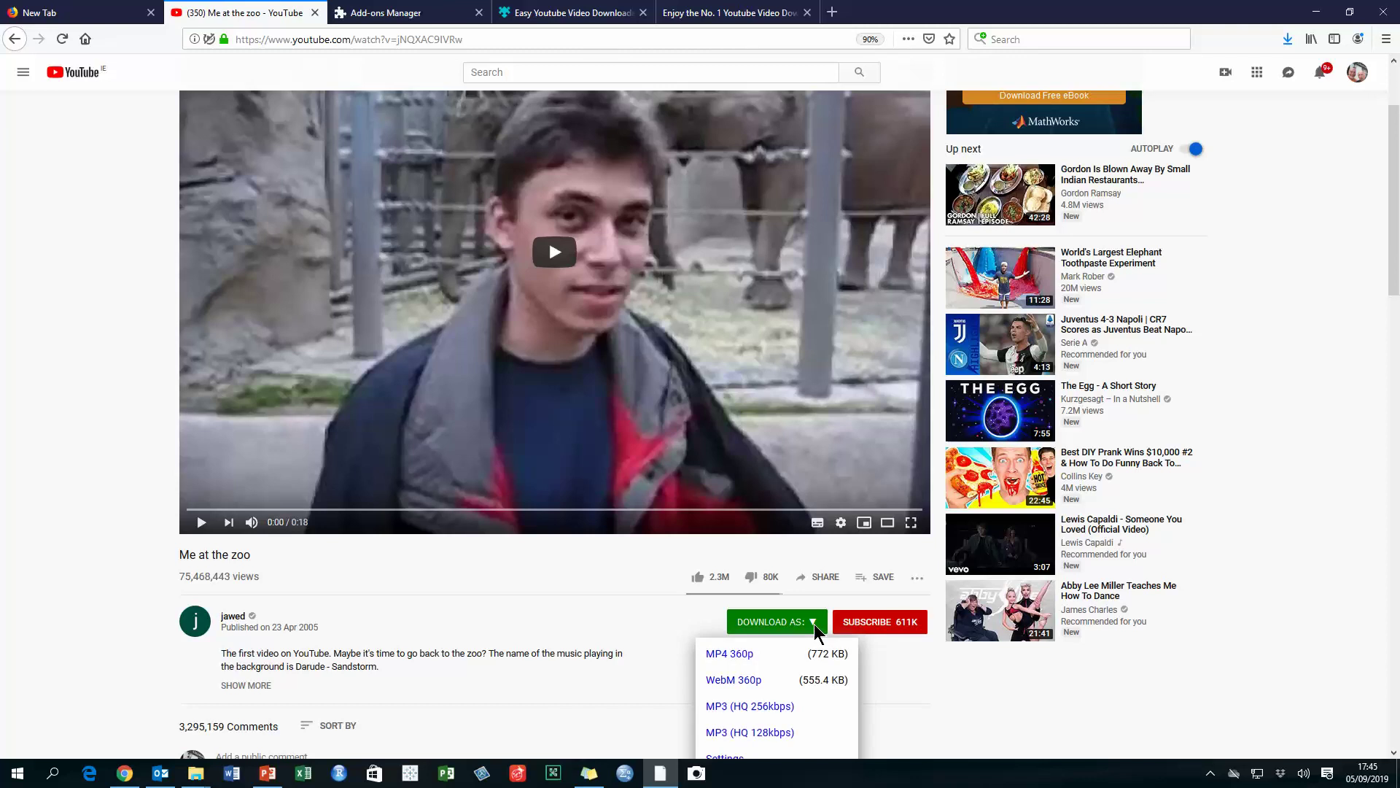
scroll(814, 628, "down", 3)
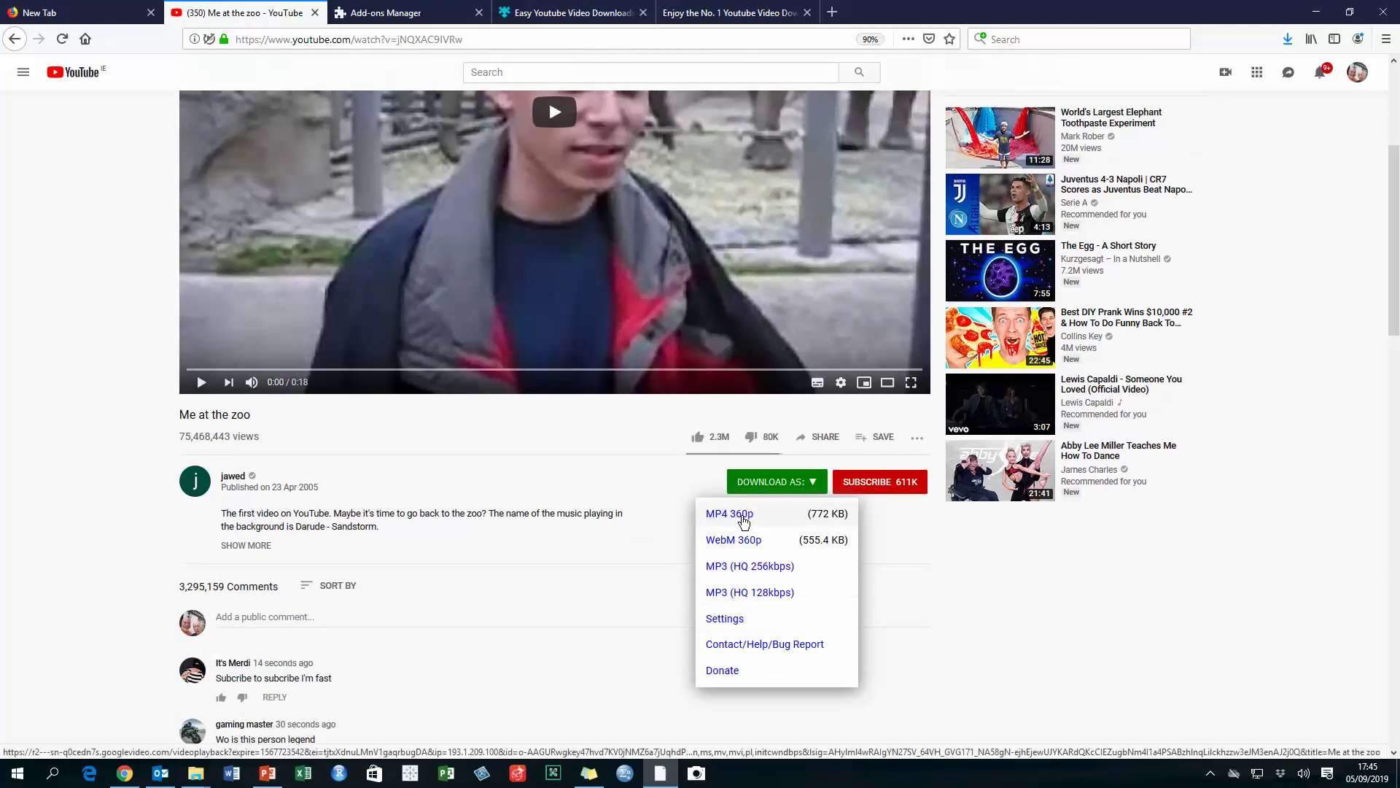
Step: Download the video as MP4 360p into Desktop > Video Downloads, replacing the existing 'Me at the zoo.mp4'
left_click(732, 515)
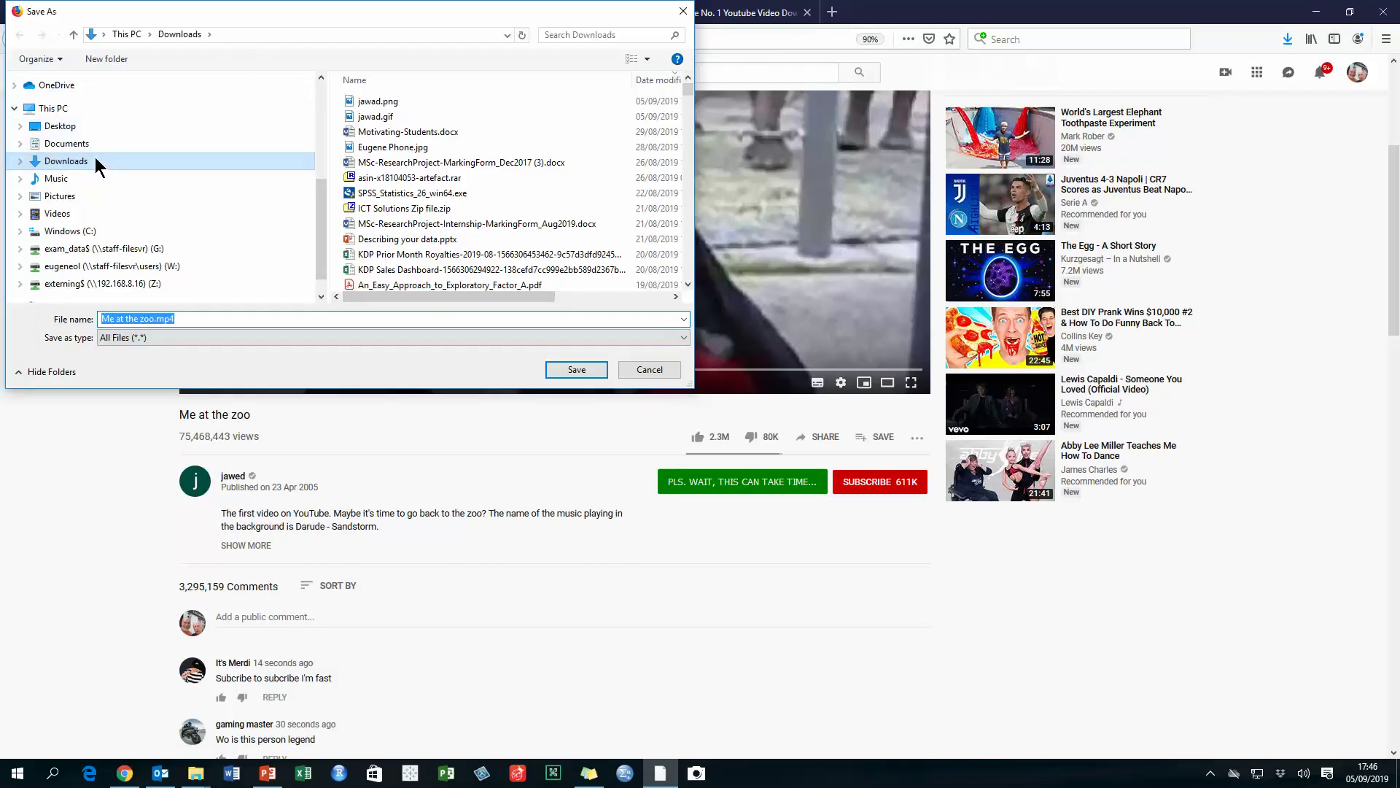
scroll(102, 154, "up", 2)
scroll(104, 152, "up", 2)
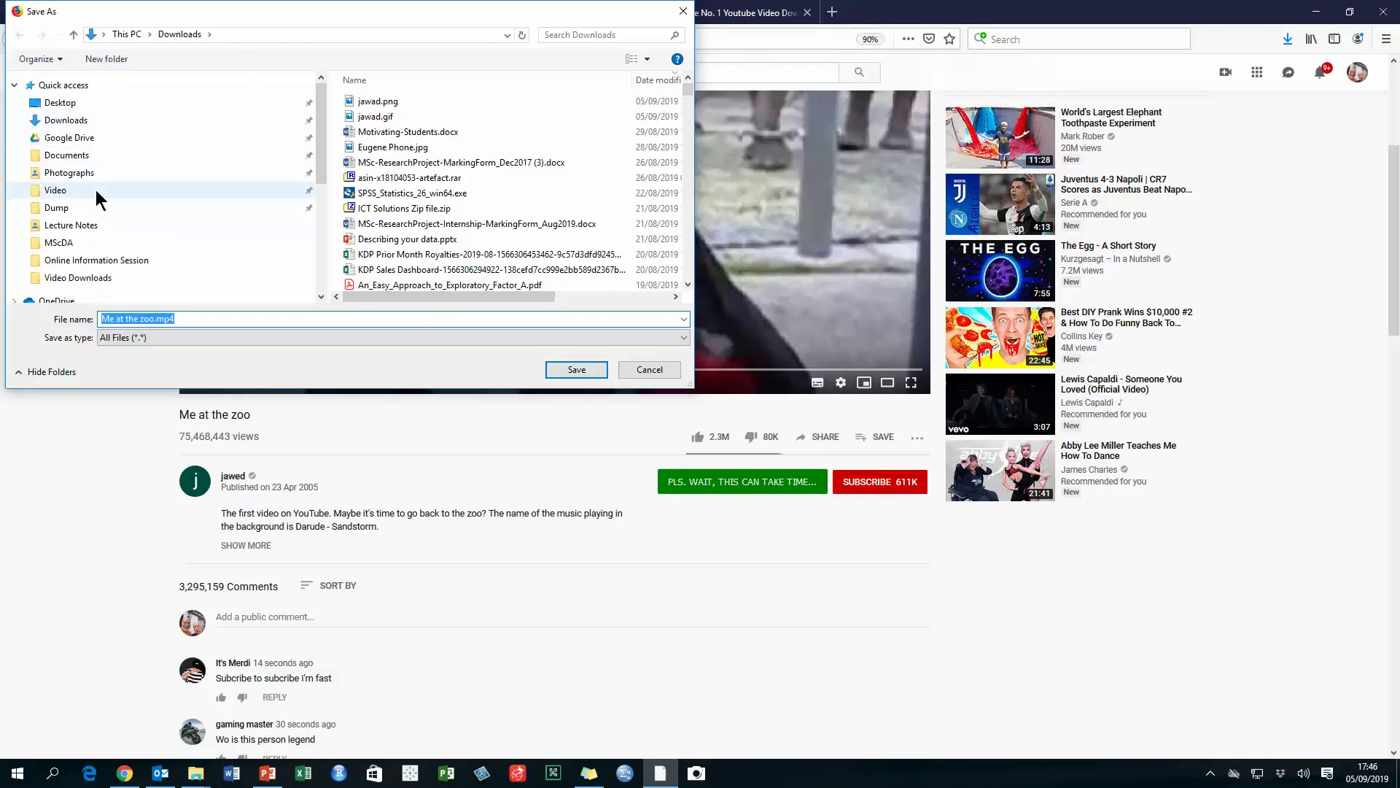
left_click(80, 104)
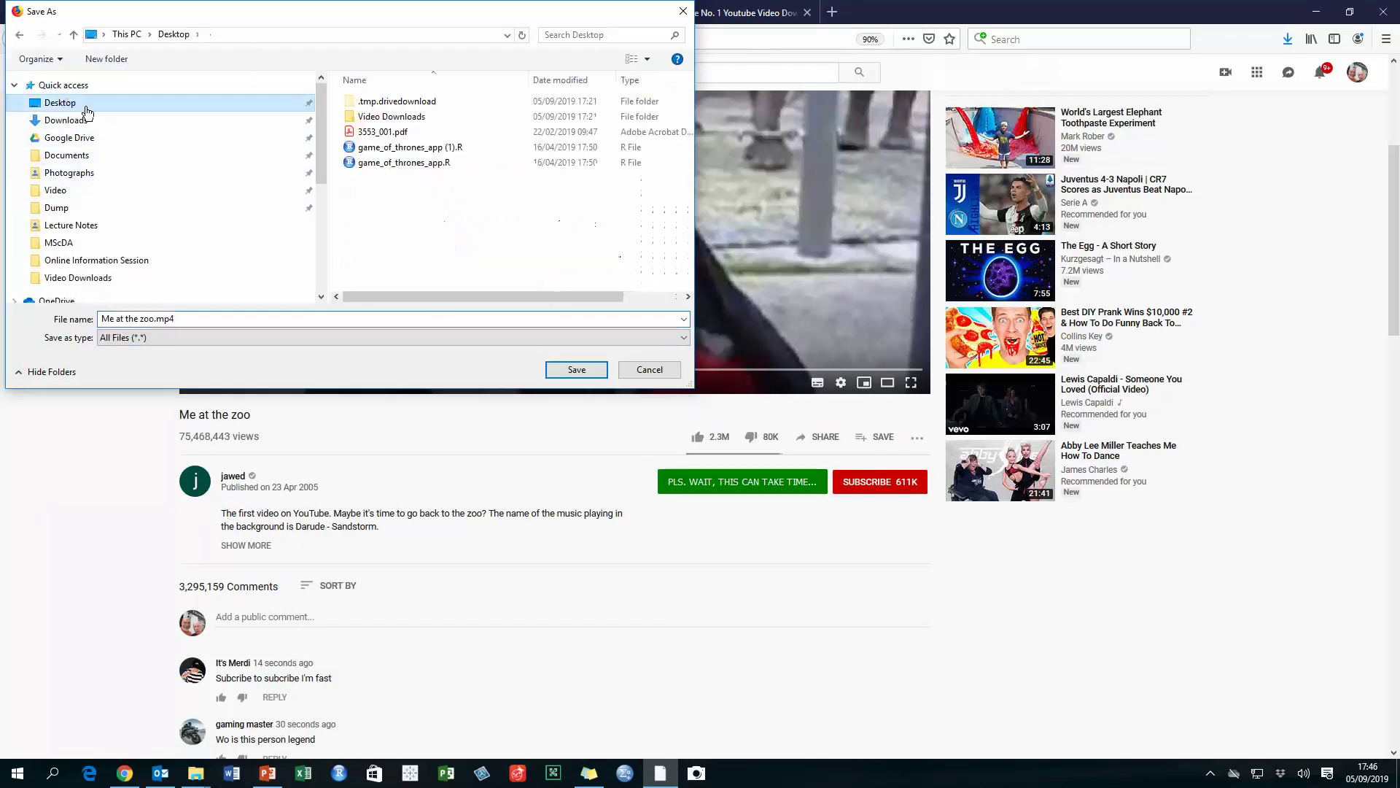
double_click(403, 116)
left_click(573, 370)
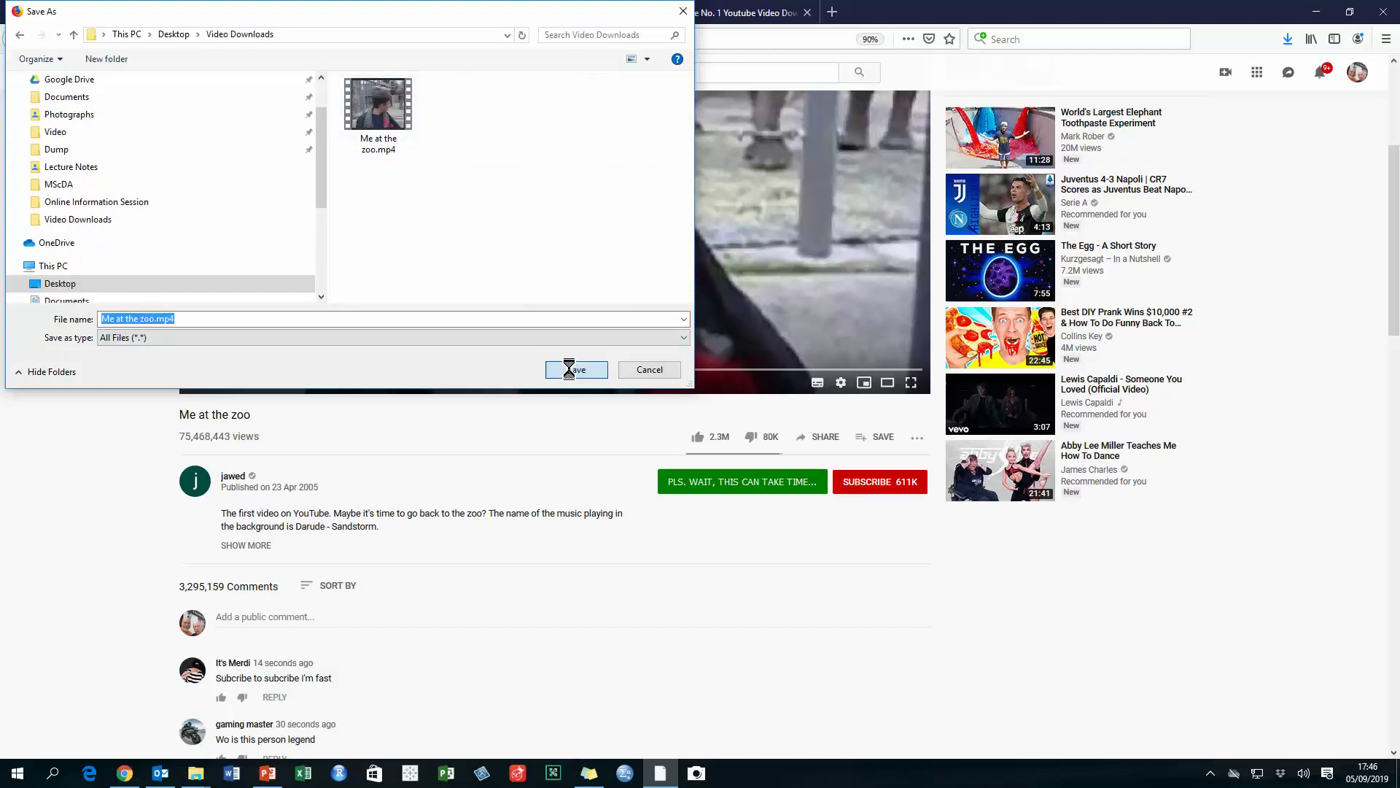
left_click(737, 388)
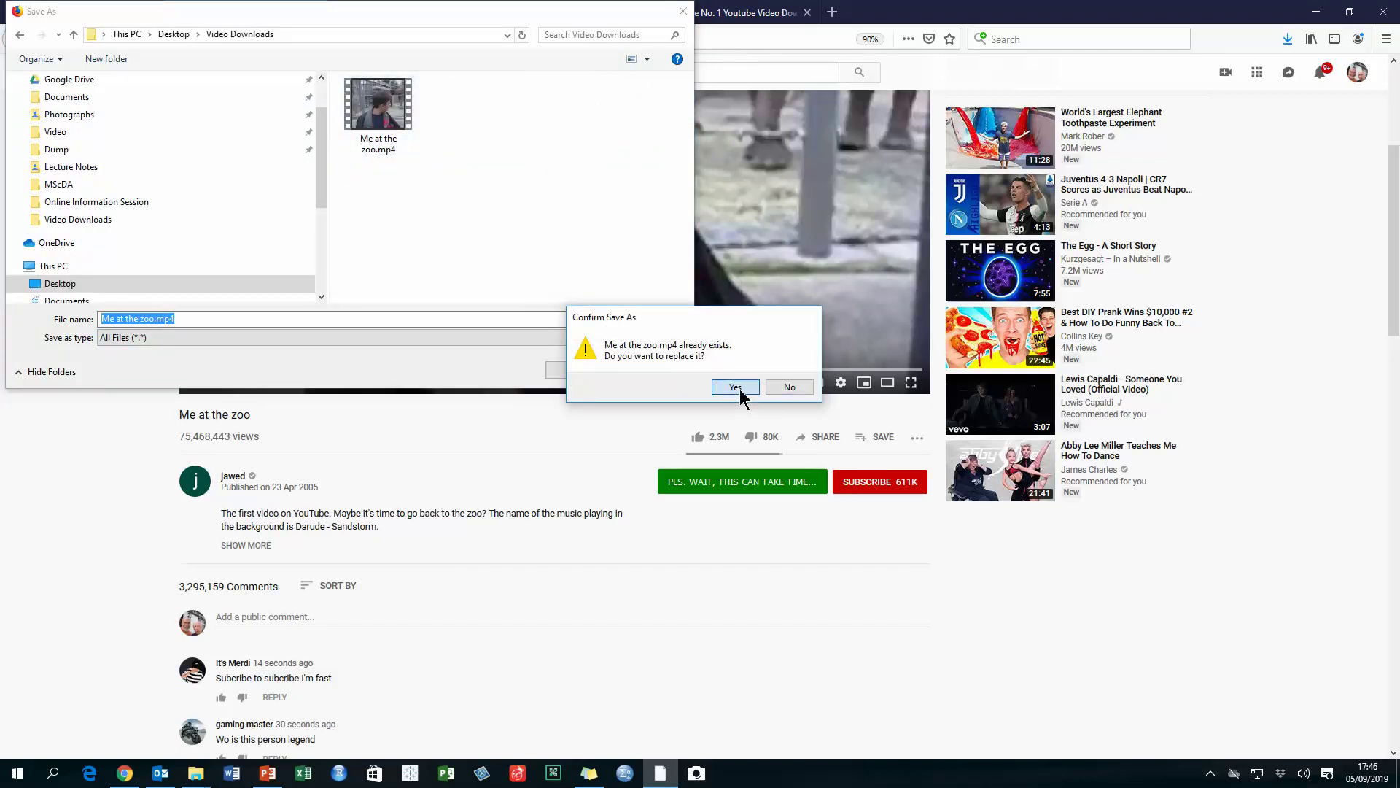
scroll(584, 406, "up", 3)
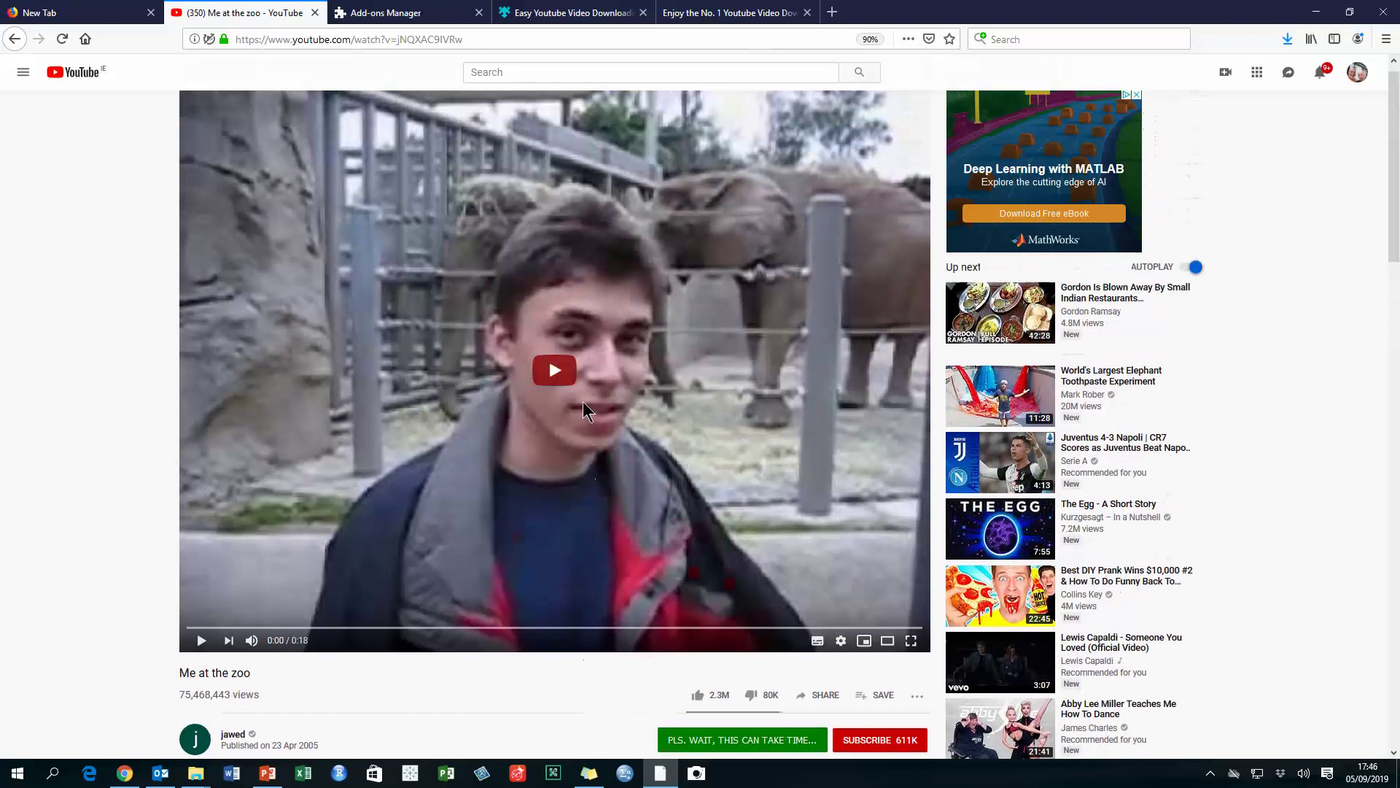
scroll(582, 406, "down", 3)
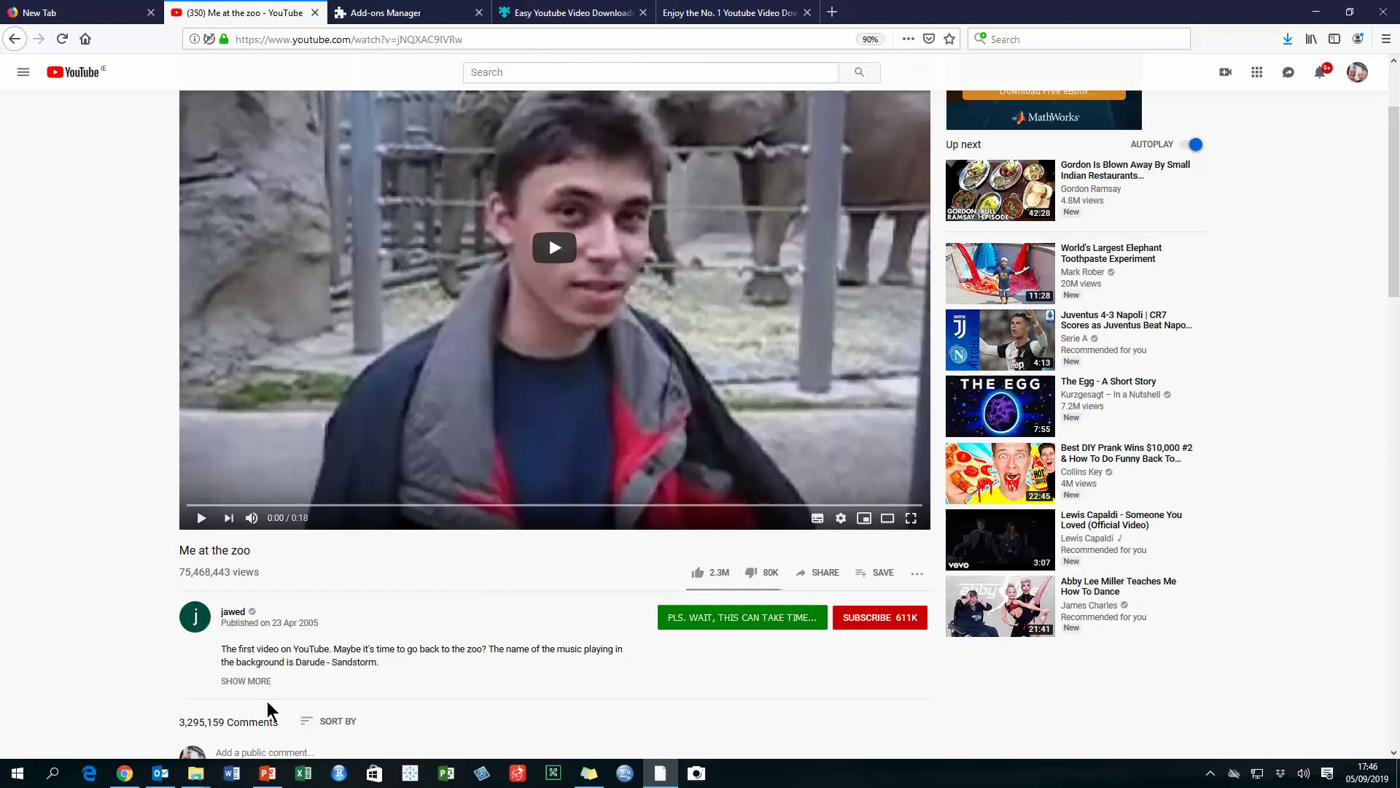
Step: In PowerPoint, choose Insert > Video > Video on My PC and select 'Me at the zoo.mp4'
left_click(267, 775)
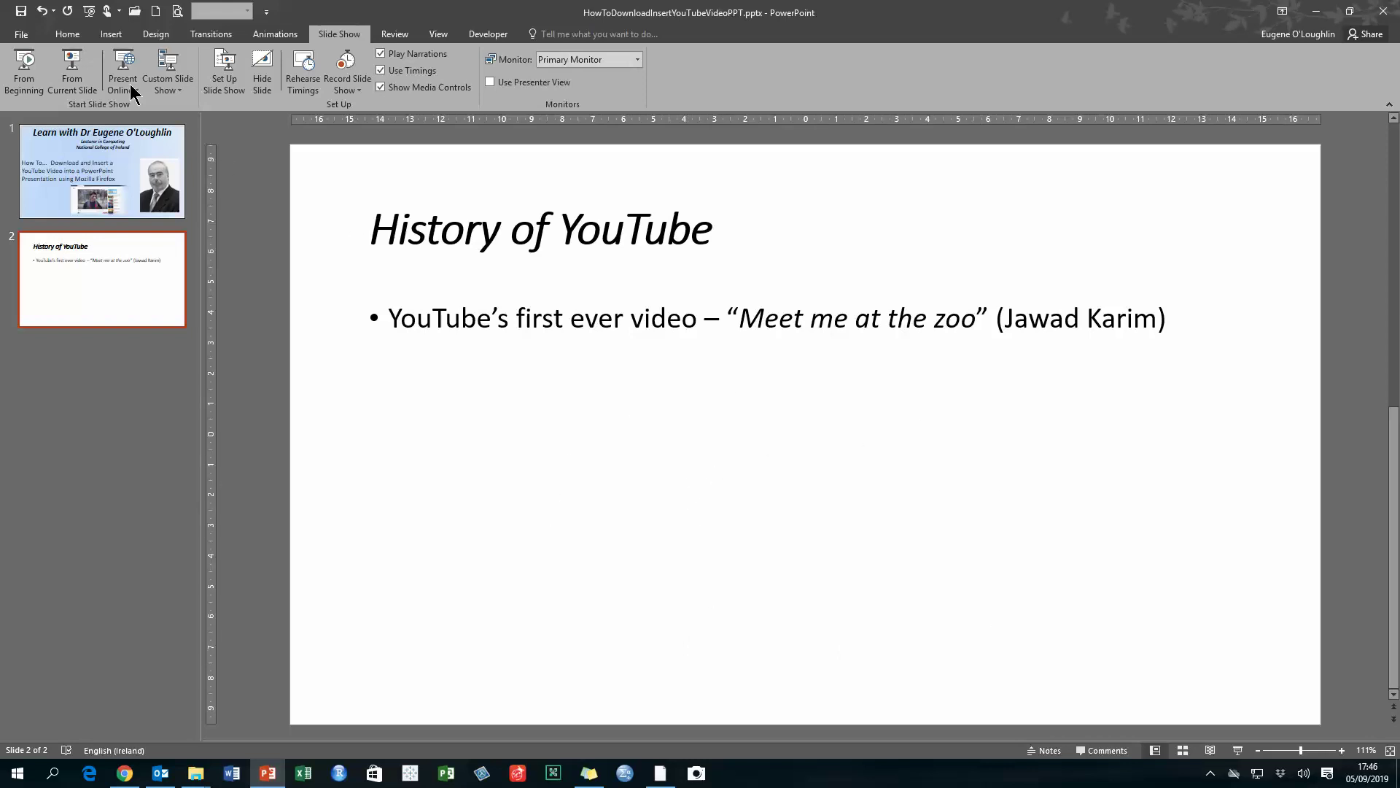
left_click(113, 40)
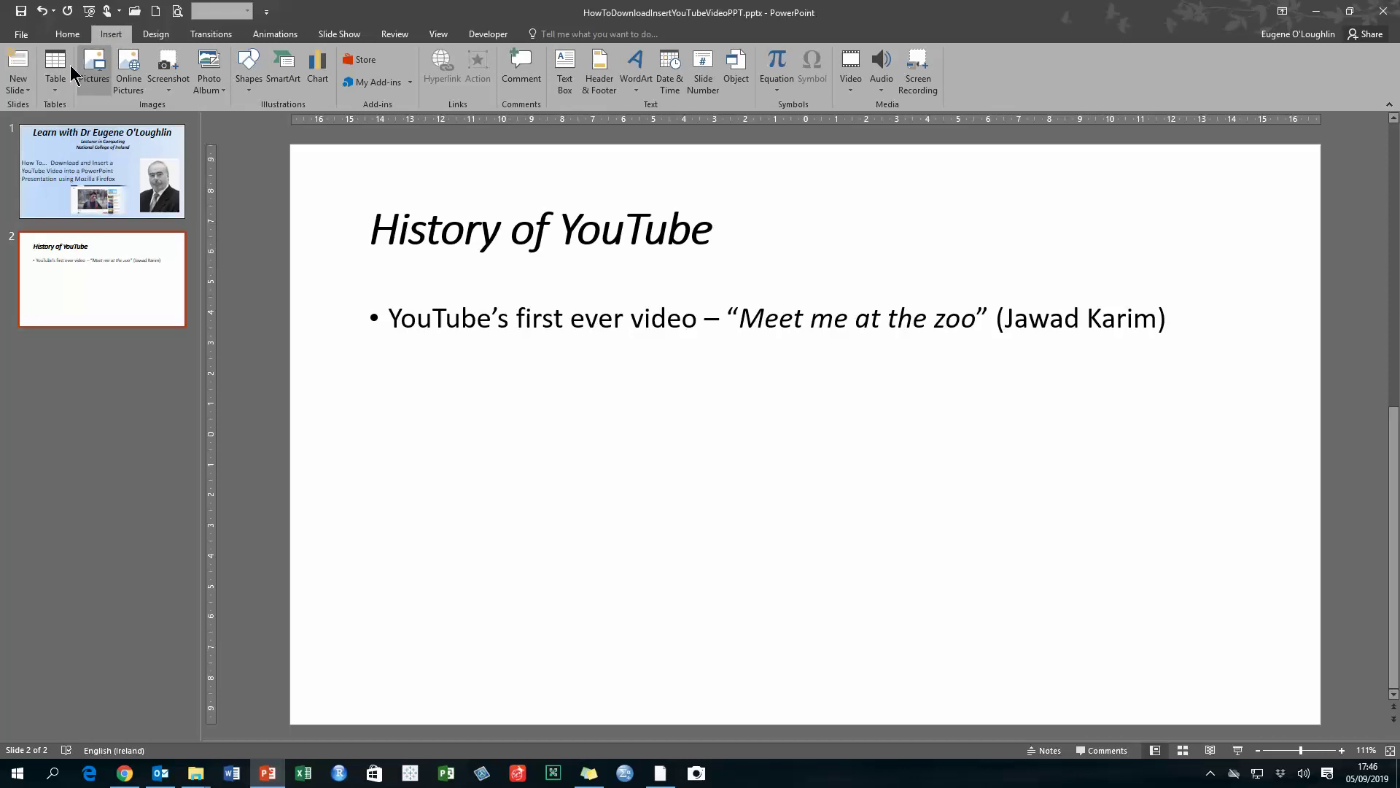
left_click(851, 92)
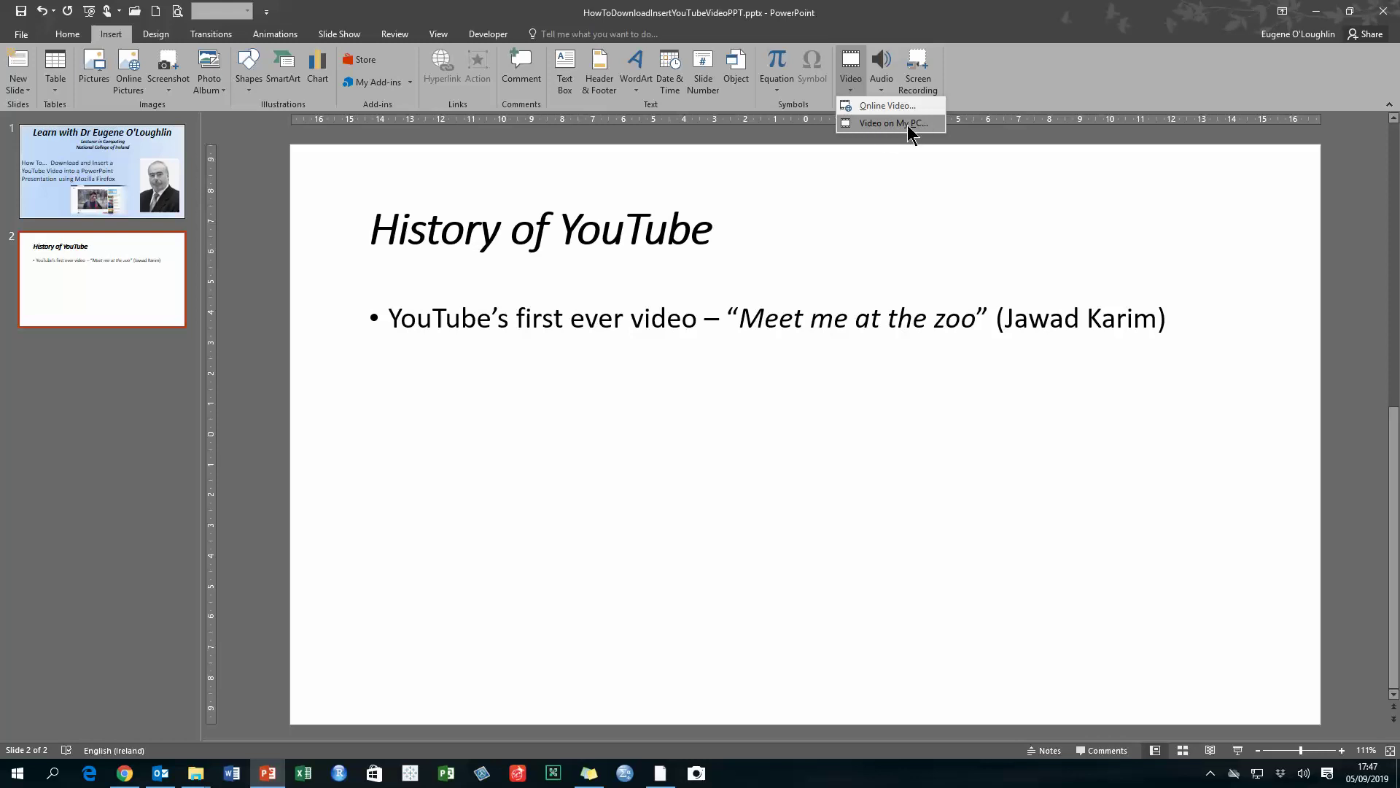
left_click(907, 125)
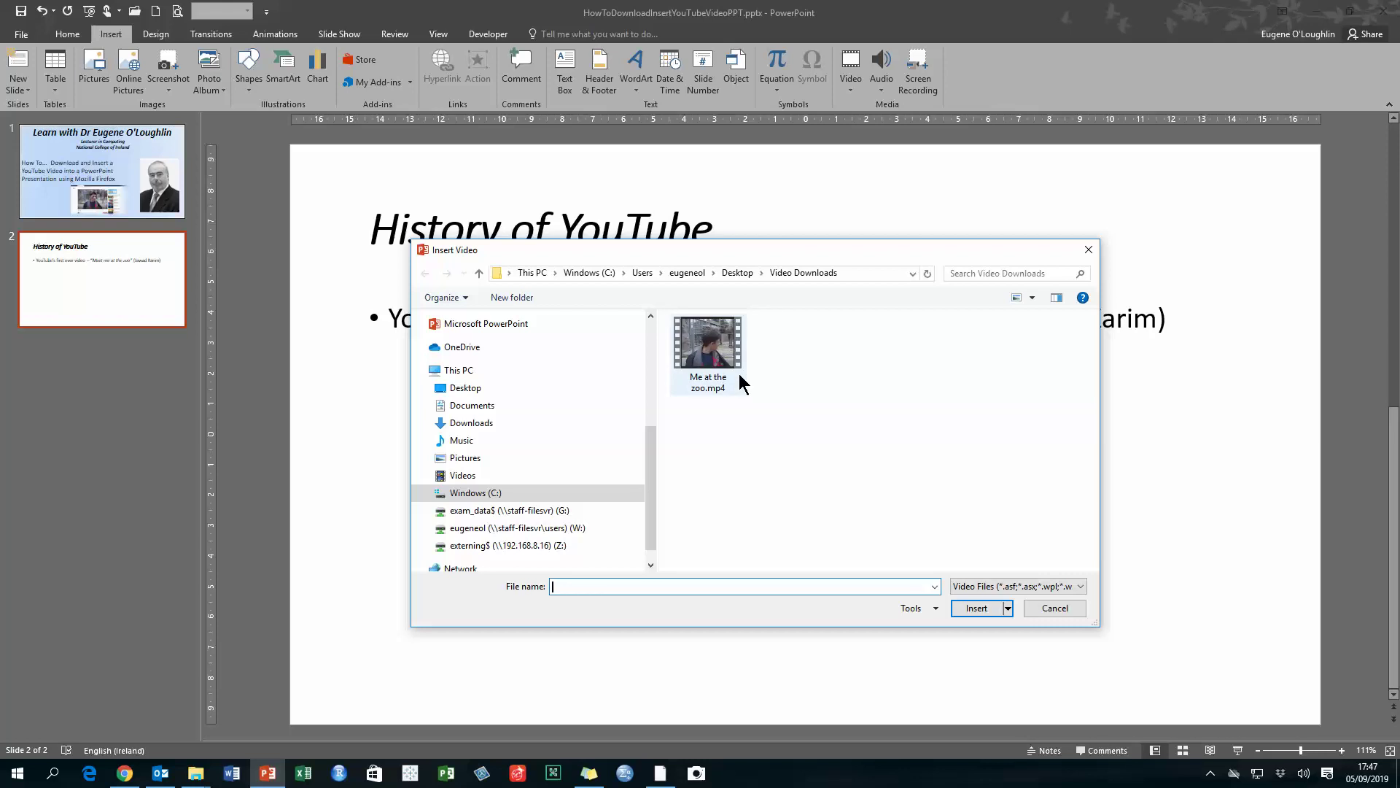
left_click(744, 390)
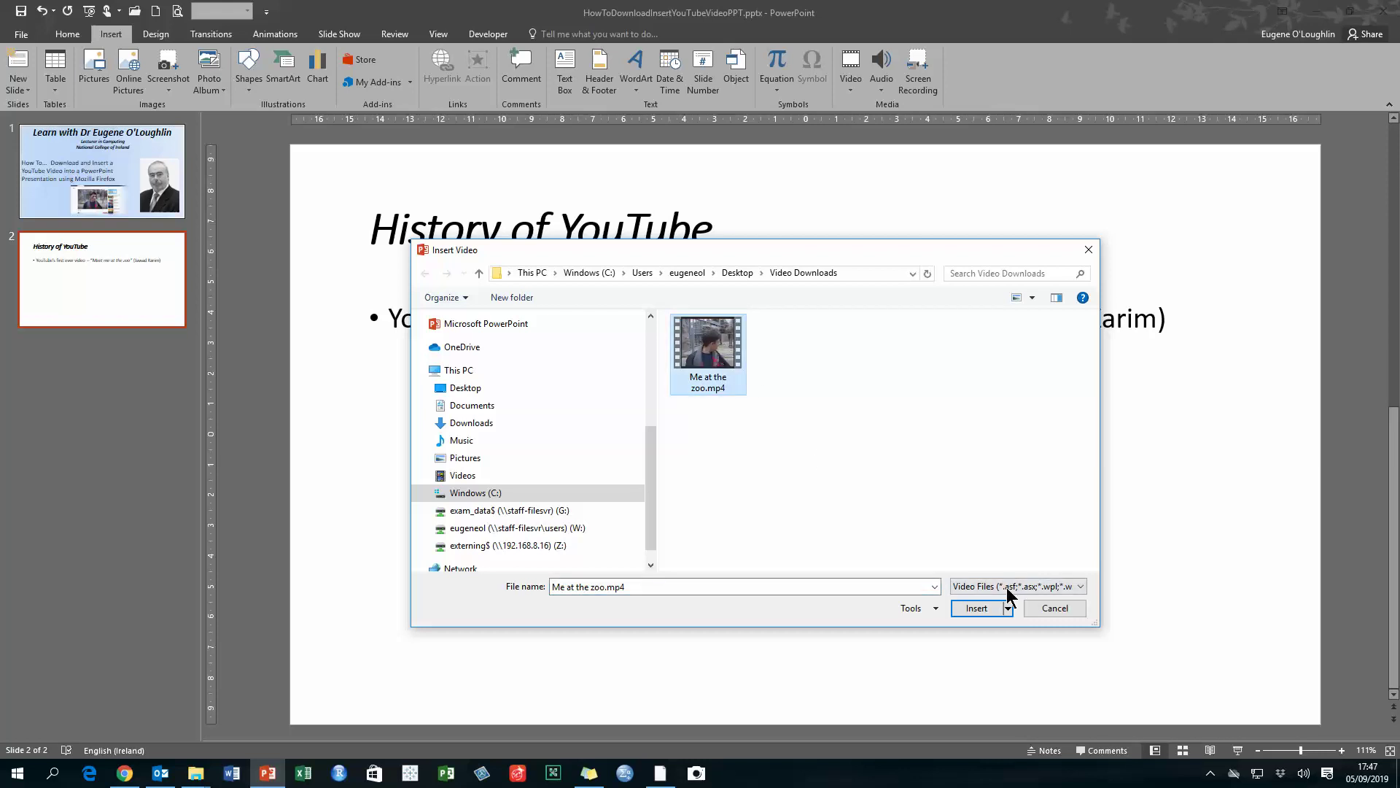
Step: Insert the clip, enlarge and centre it beneath the bullet, then play and pause it to test
left_click(977, 610)
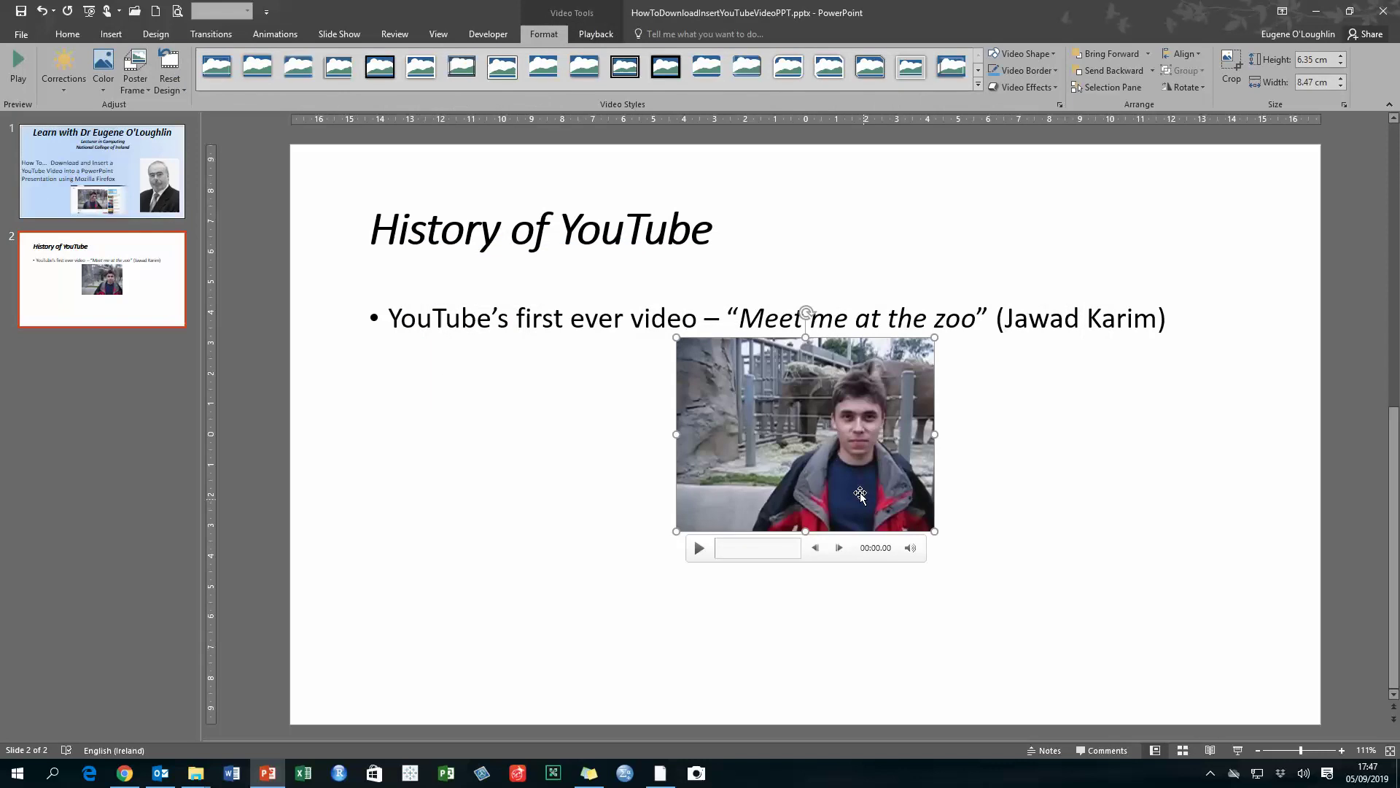
left_click_drag(847, 458, 701, 462)
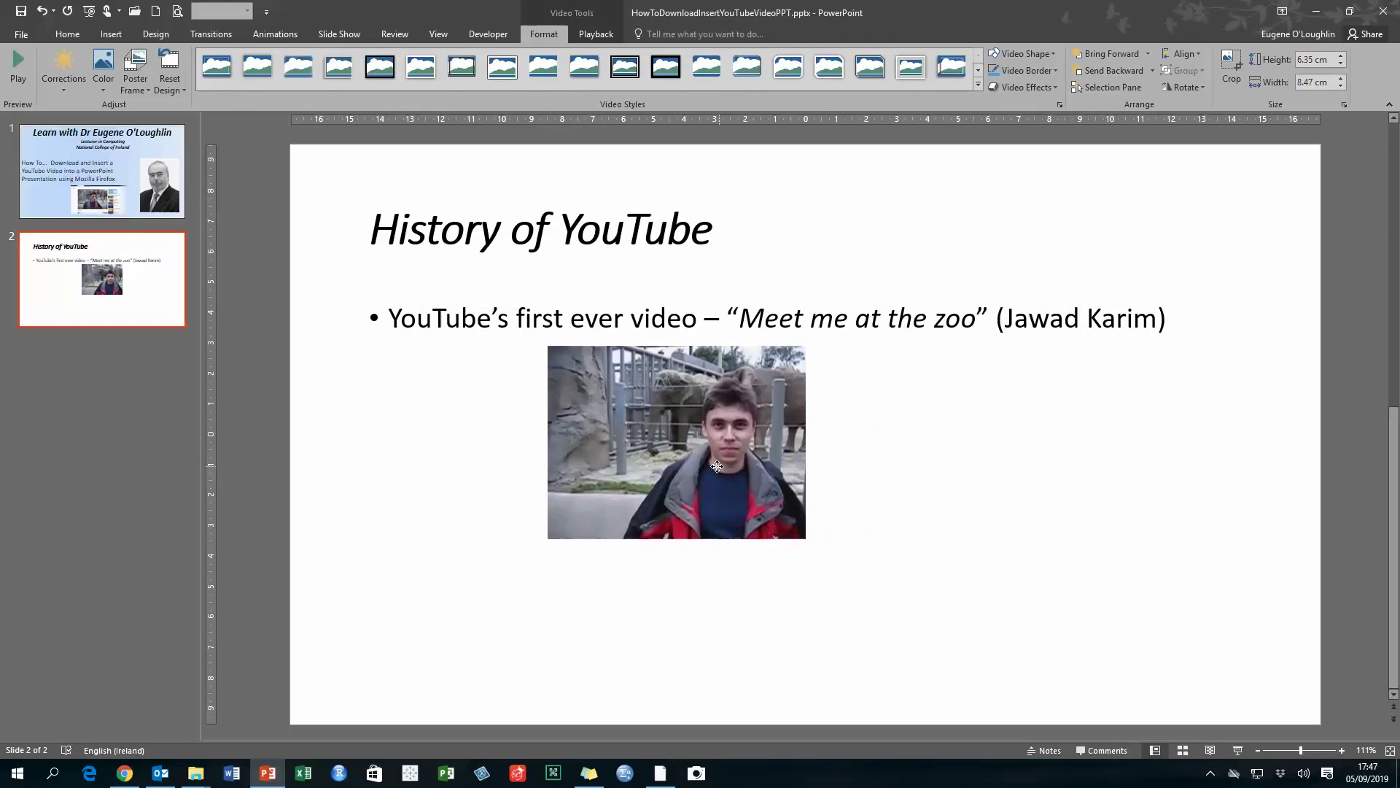
left_click_drag(792, 567, 893, 582)
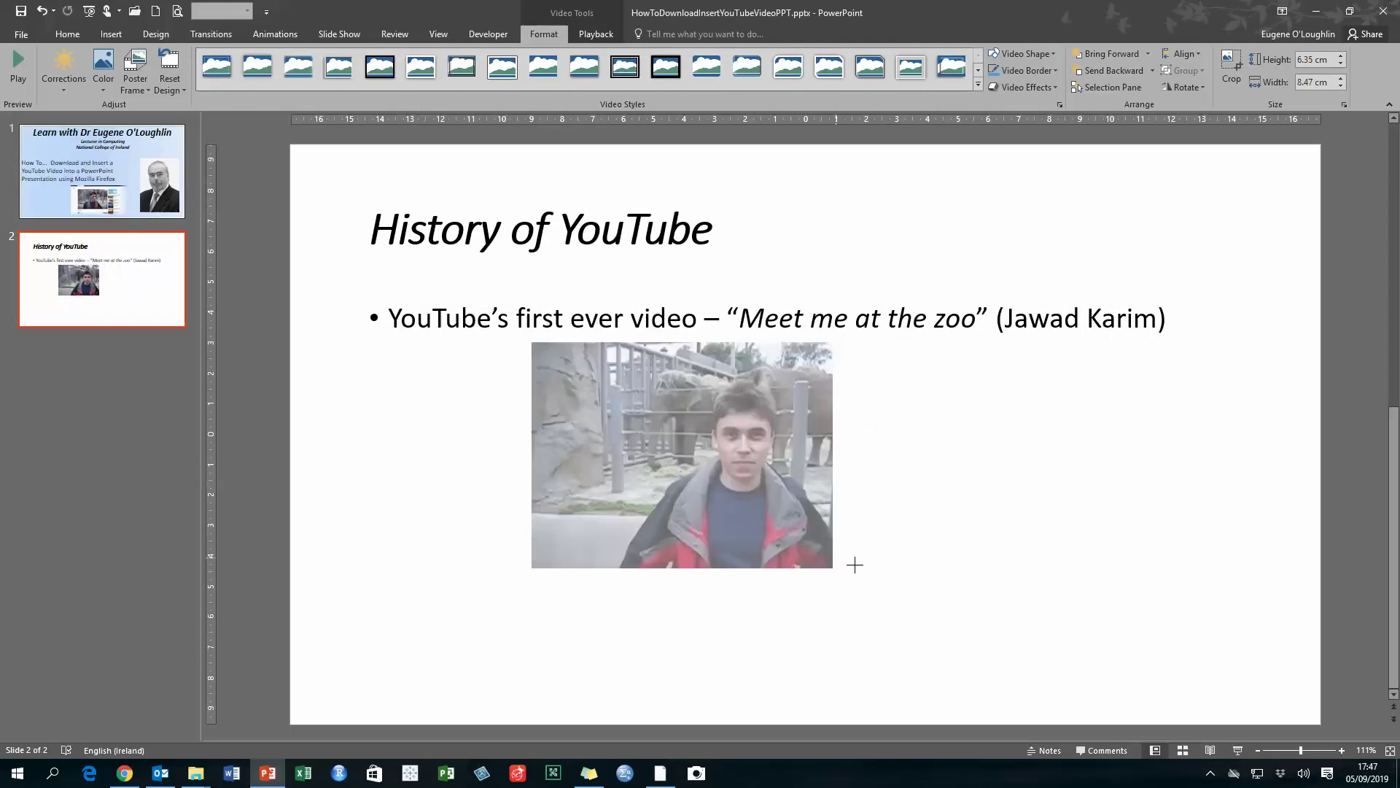
left_click_drag(773, 481, 870, 489)
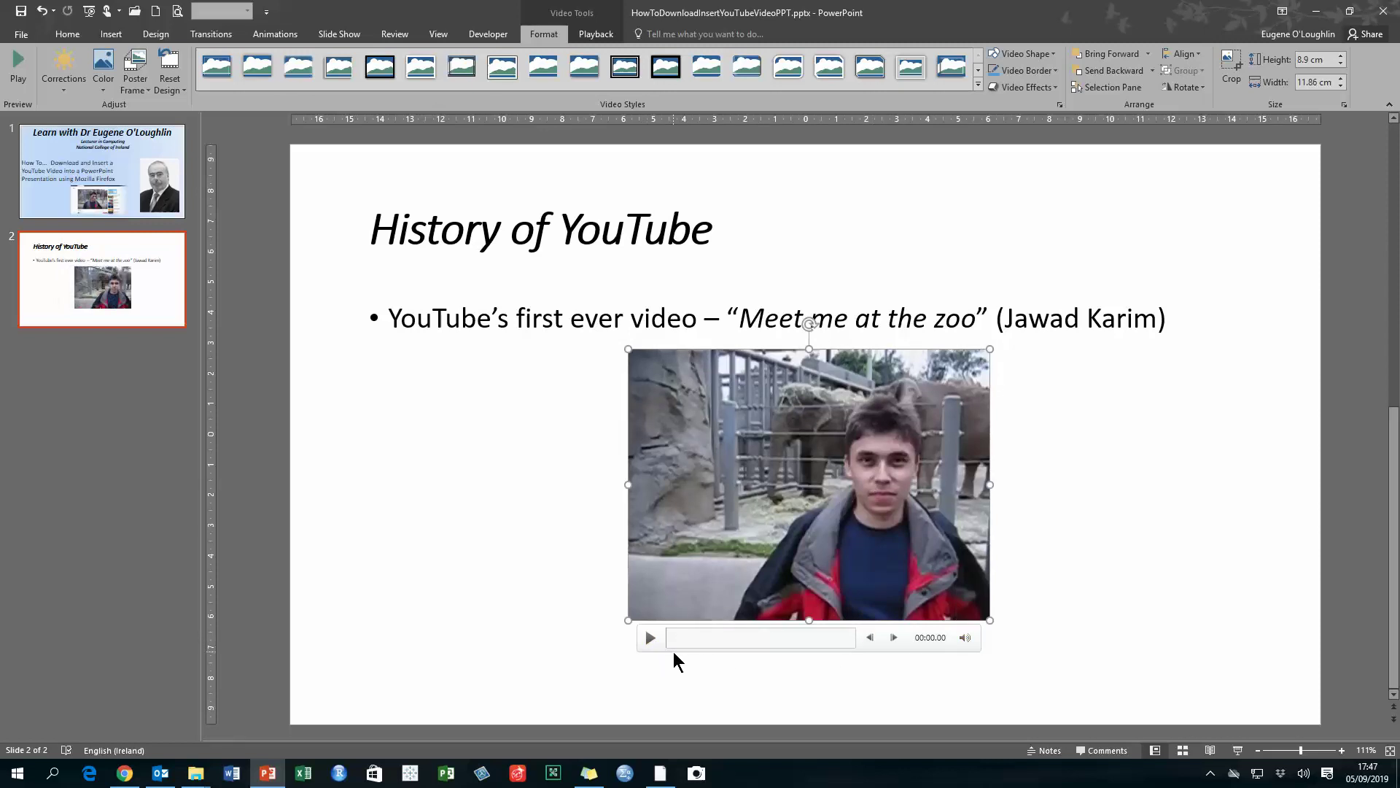
left_click(648, 637)
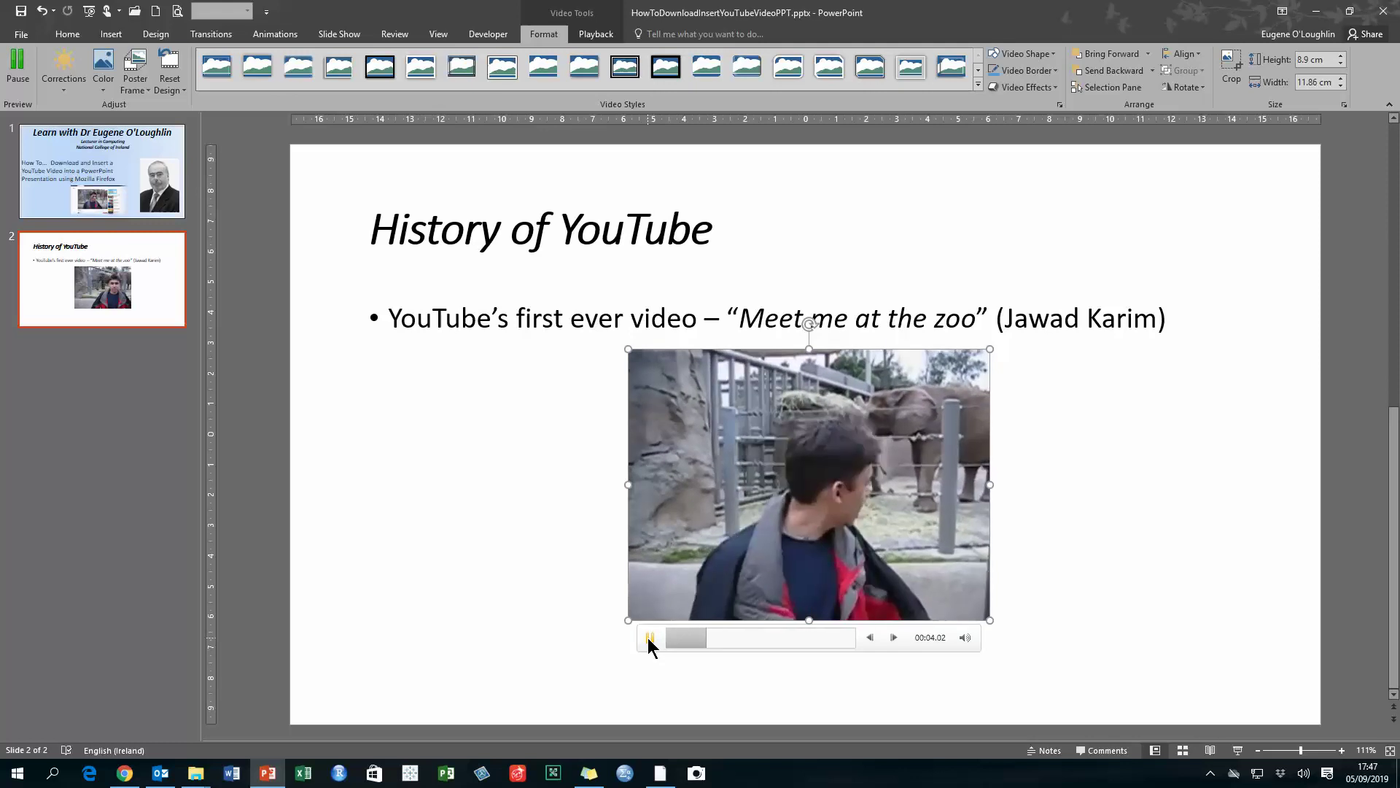
left_click(647, 637)
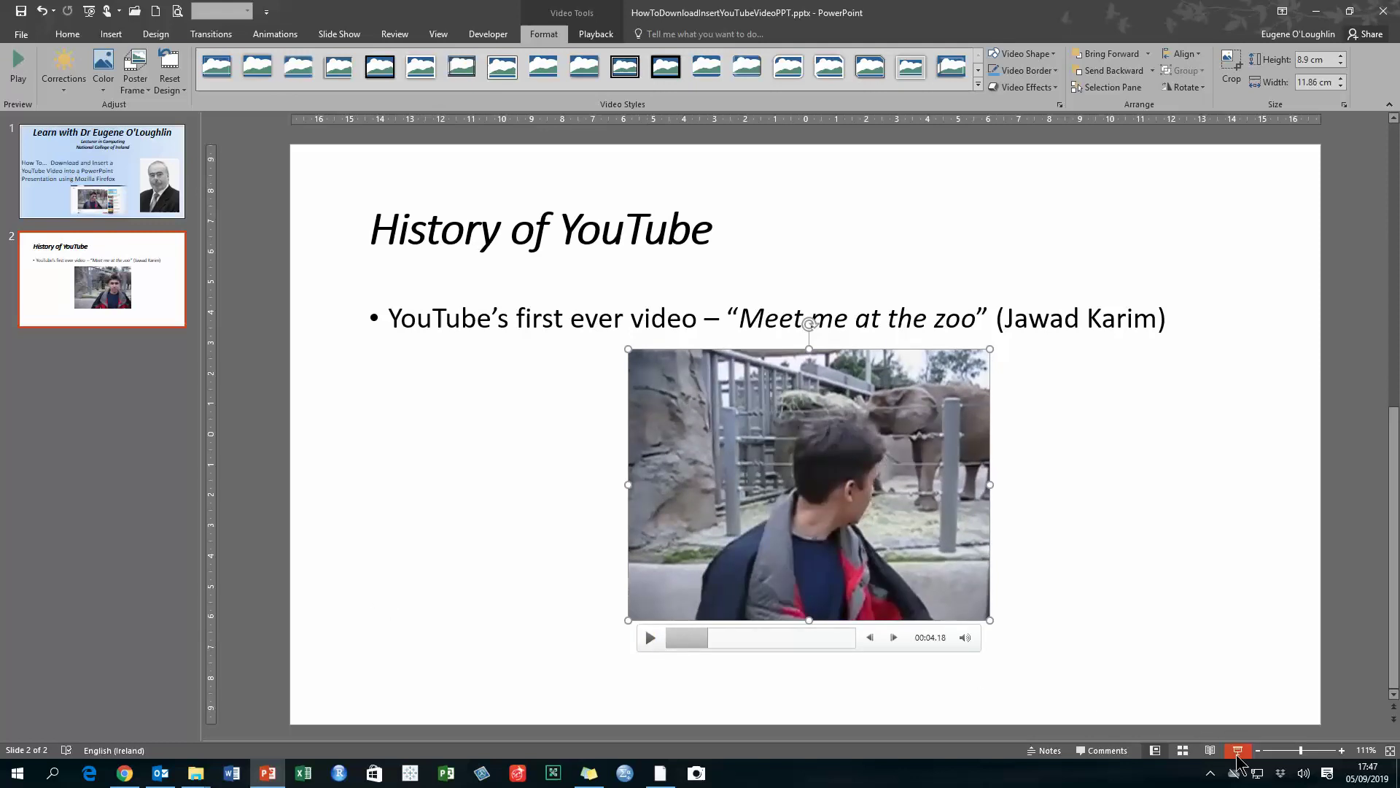